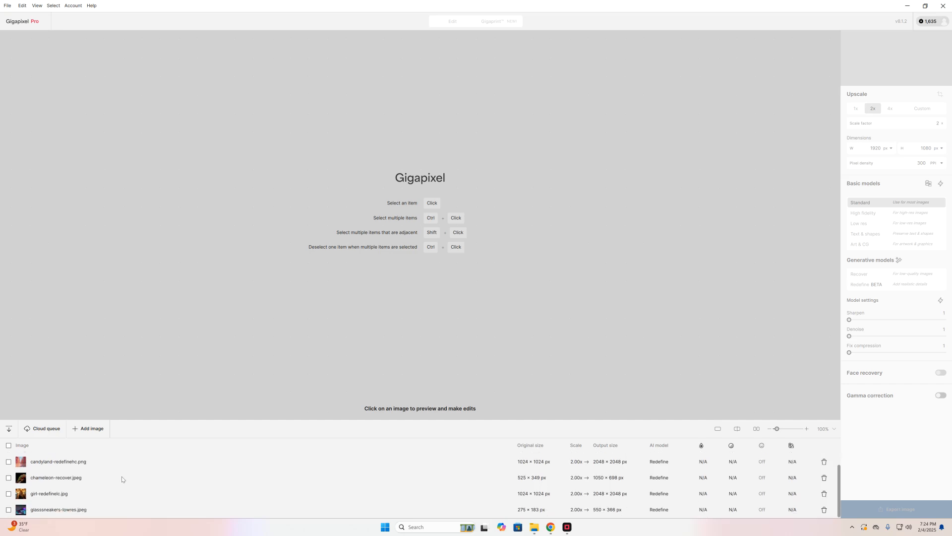
# Open chameleon-recover.jpeg, apply the Standard model and compare the enhanced image with the original
pyautogui.click(49, 478)
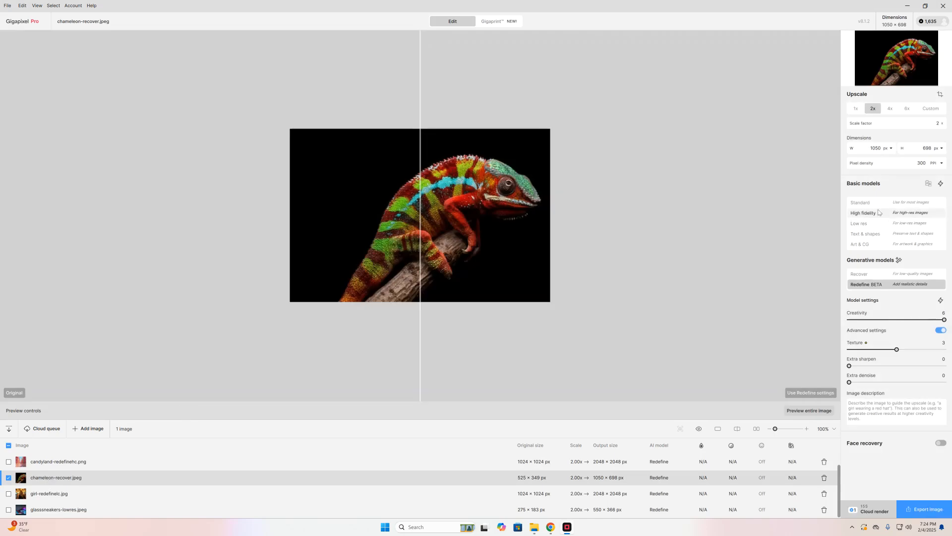
pyautogui.click(876, 204)
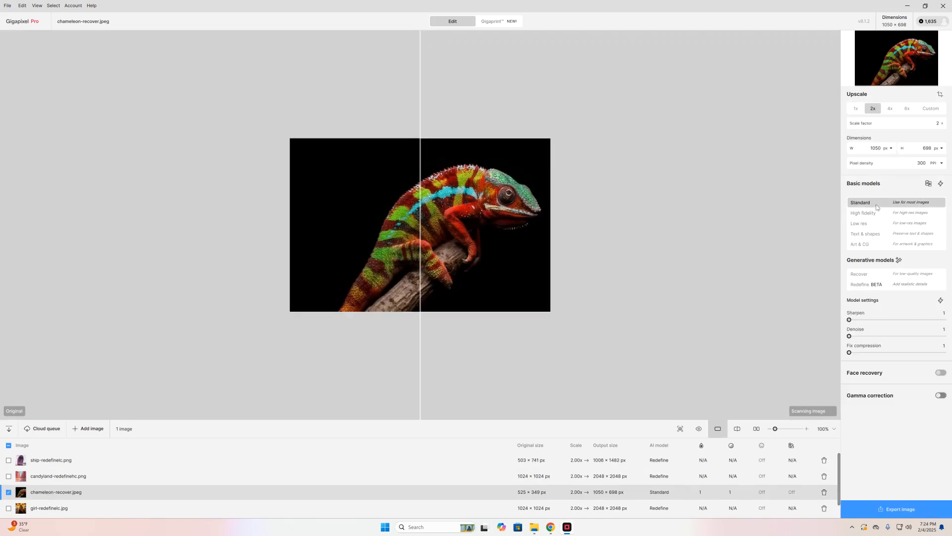
pyautogui.scroll(5, 487, 188)
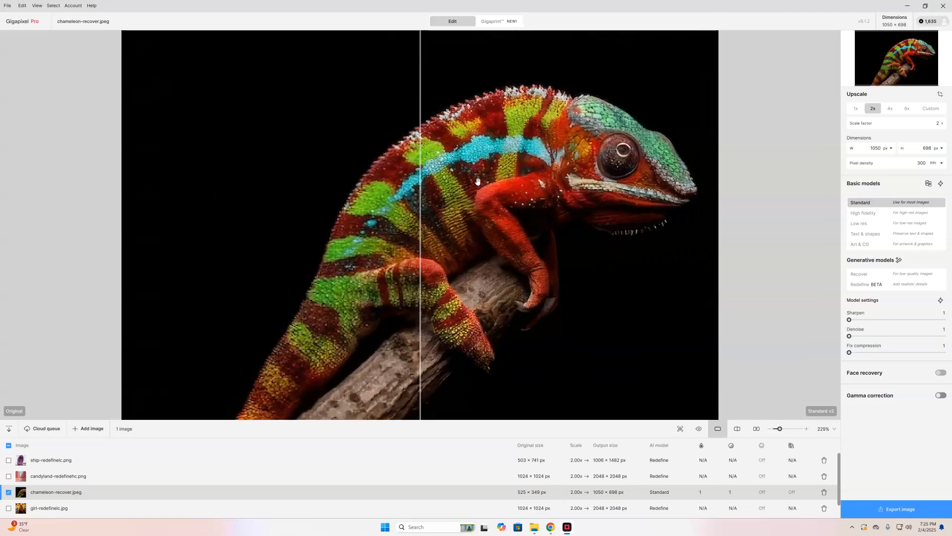
pyautogui.moveTo(420, 198); pyautogui.dragTo(271, 203)
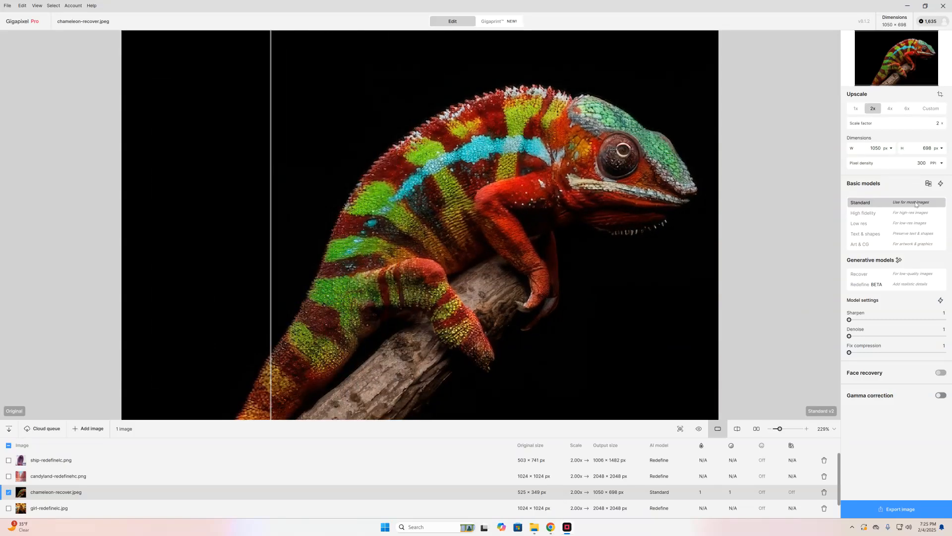
# Try the High fidelity, Low res, Text & shapes and Art & CG models on the chameleon and return to Standard
pyautogui.click(874, 214)
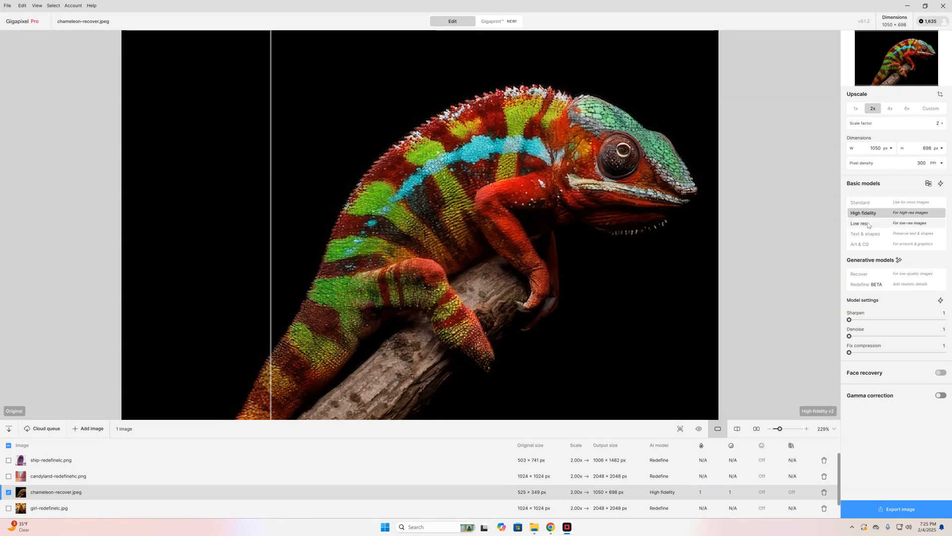
pyautogui.click(868, 224)
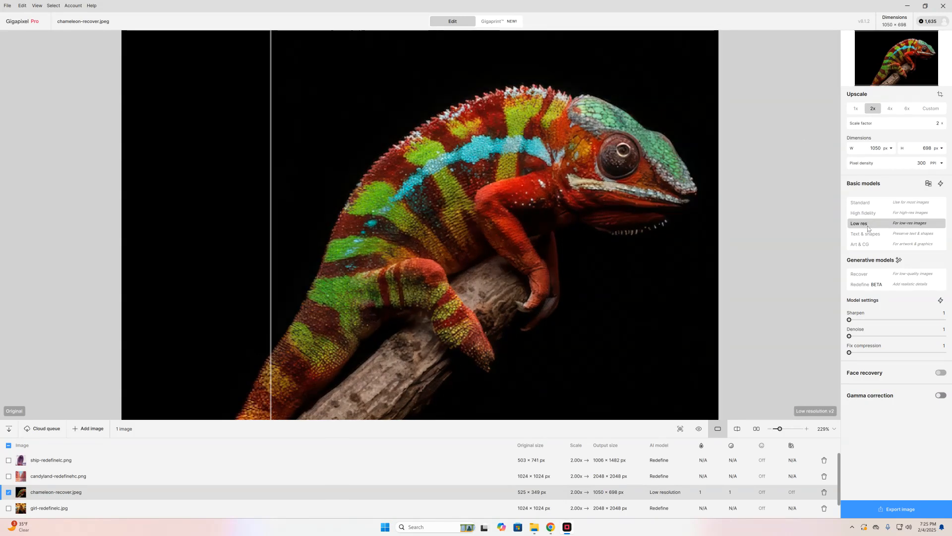
pyautogui.click(868, 236)
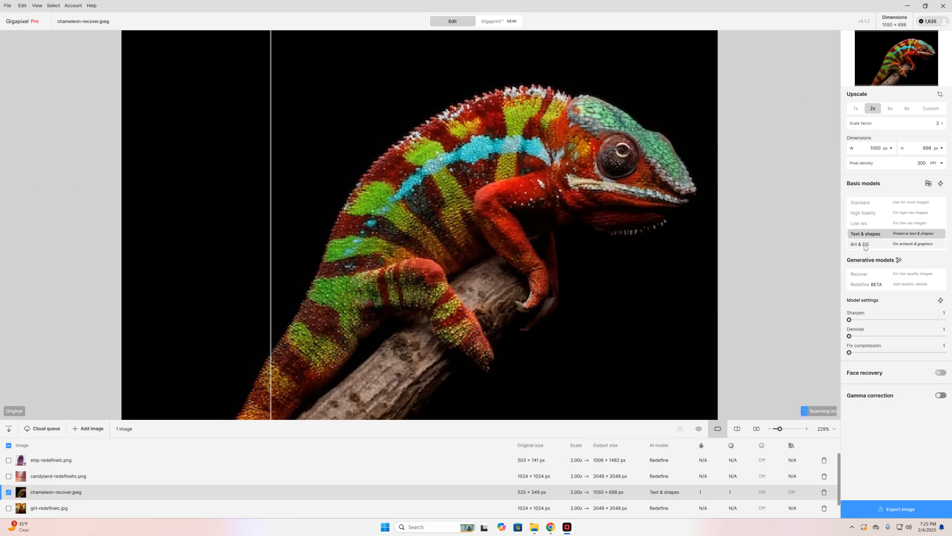
pyautogui.click(866, 246)
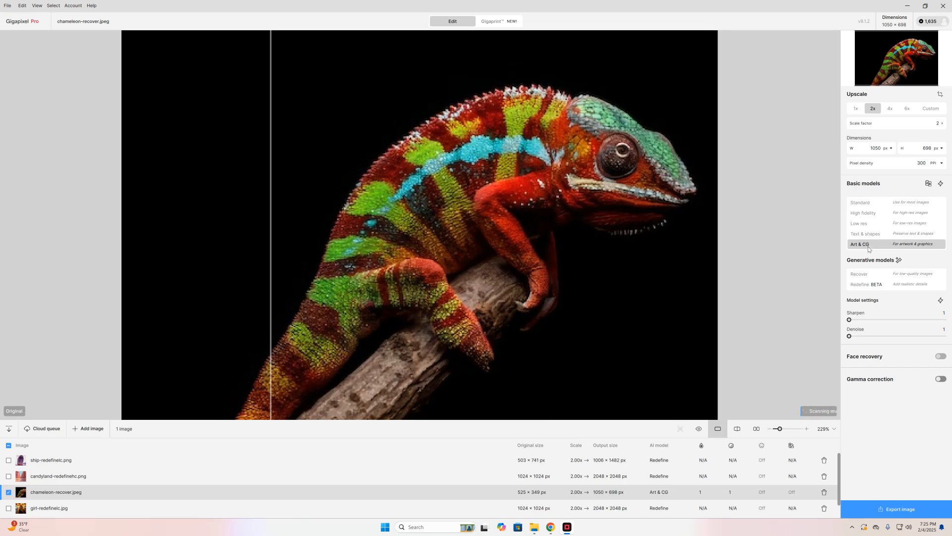
pyautogui.click(863, 203)
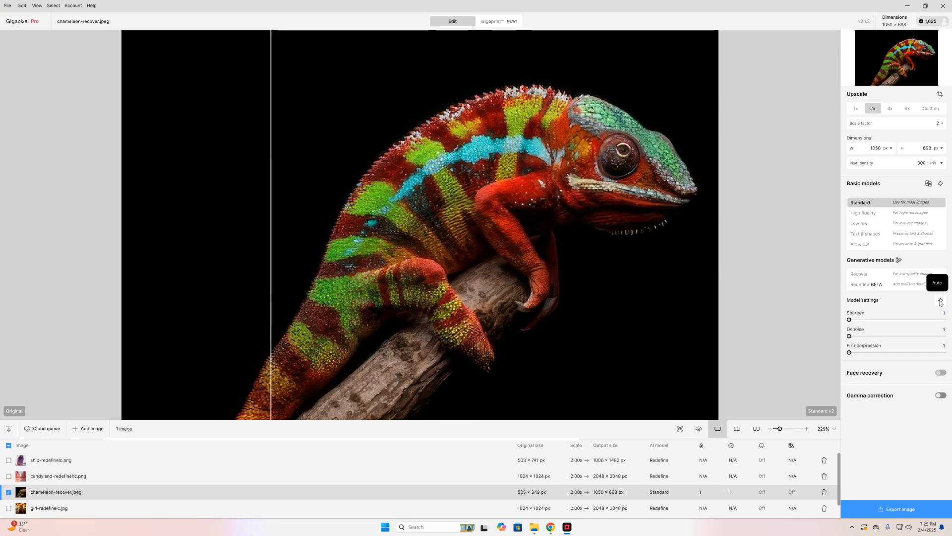
# Apply automatic model settings to the chameleon and compare the enhanced detail with the original
pyautogui.click(940, 301)
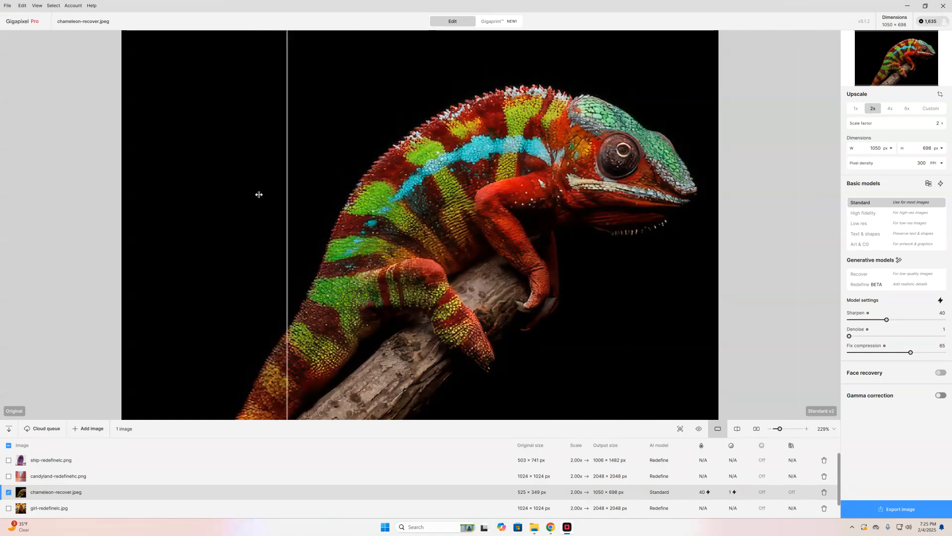
pyautogui.scroll(4, 647, 163)
pyautogui.scroll(-2, 647, 162)
pyautogui.scroll(3, 272, 193)
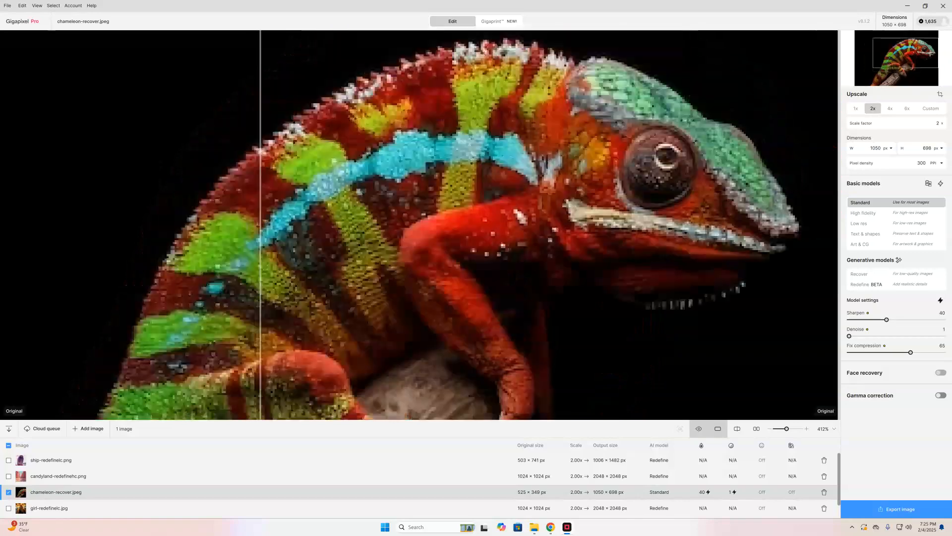
pyautogui.moveTo(272, 193); pyautogui.dragTo(138, 188)
pyautogui.scroll(-3, 573, 210)
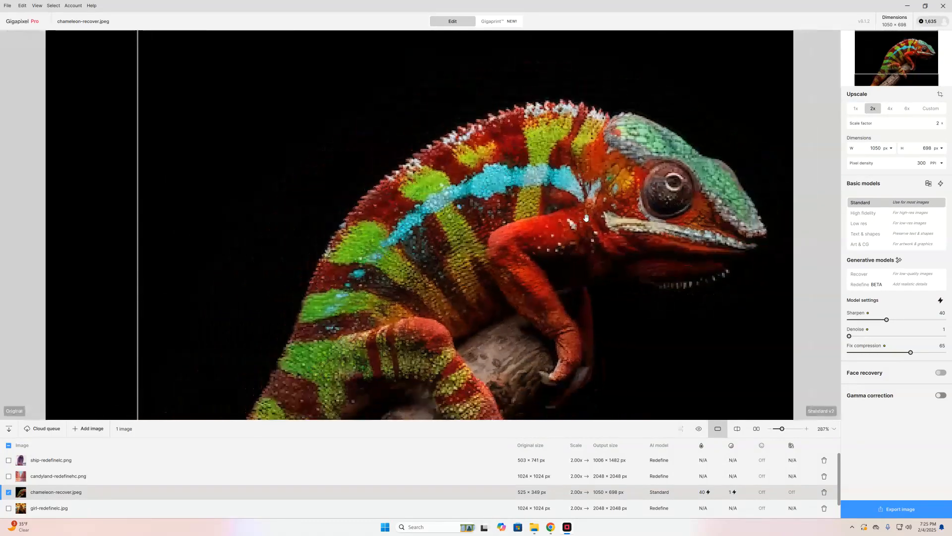
# Set the chameleon's upscale to 4x and compare the result with the original across the whole body
pyautogui.click(892, 110)
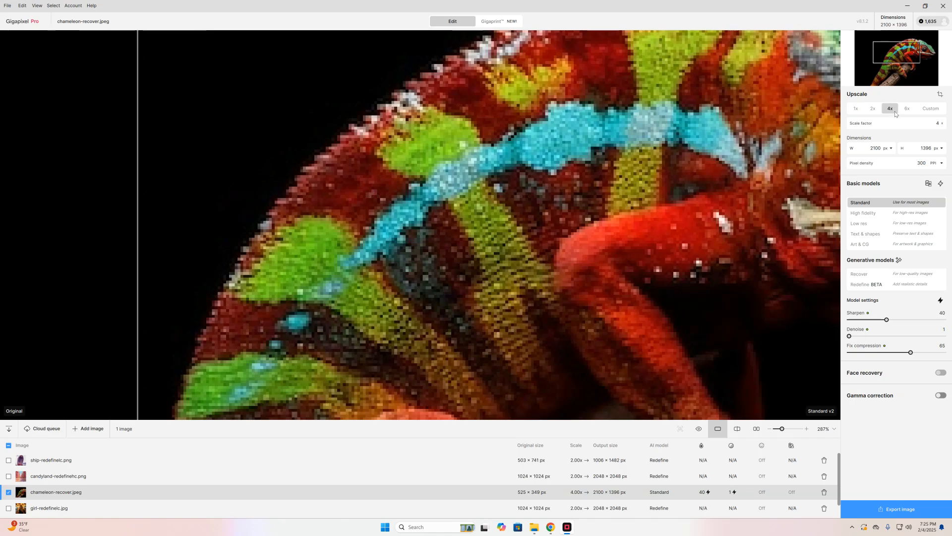
pyautogui.scroll(-3, 579, 152)
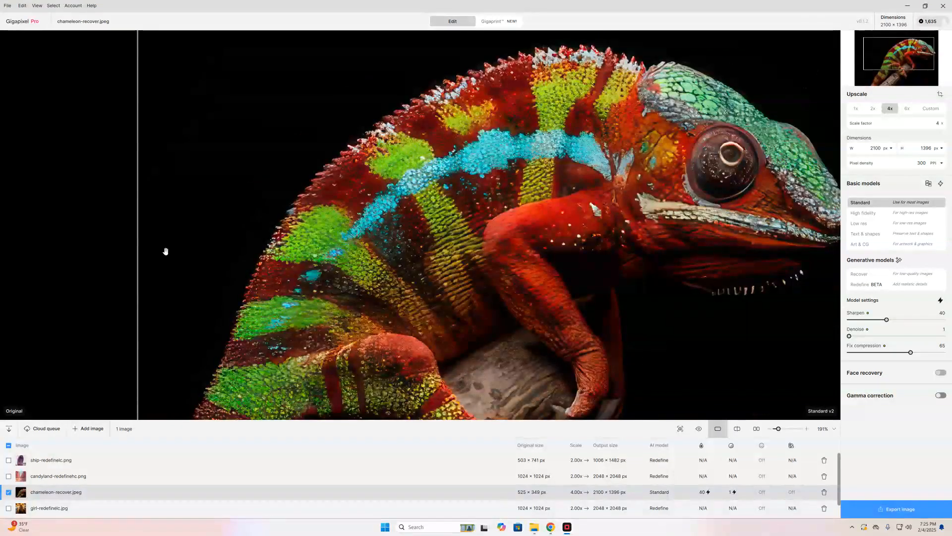
pyautogui.moveTo(134, 233); pyautogui.dragTo(186, 231)
pyautogui.moveTo(679, 228); pyautogui.dragTo(743, 237)
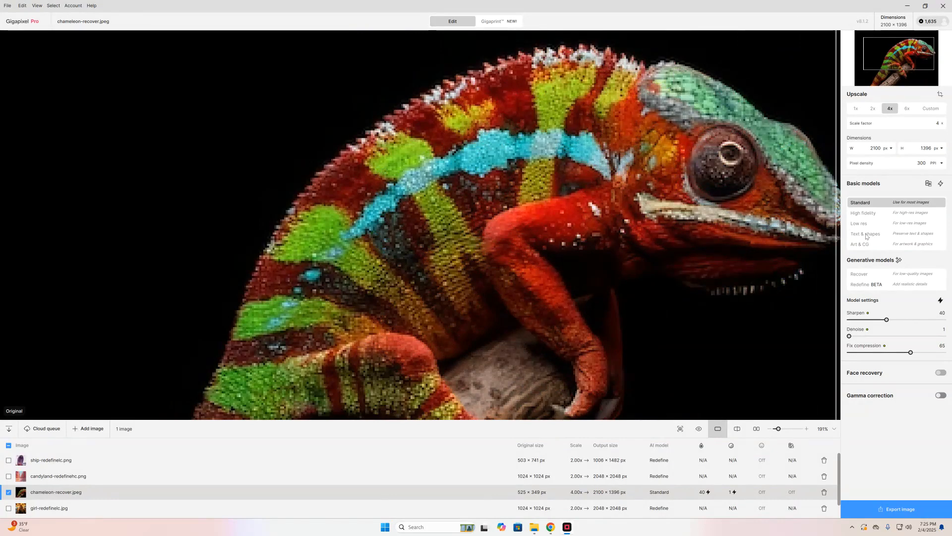
pyautogui.moveTo(838, 236); pyautogui.dragTo(230, 231)
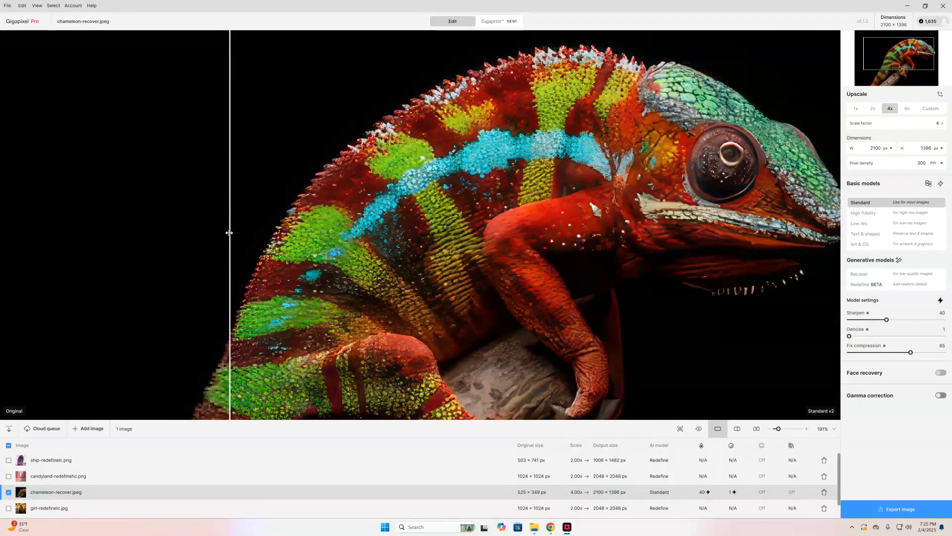
pyautogui.scroll(-3, 525, 224)
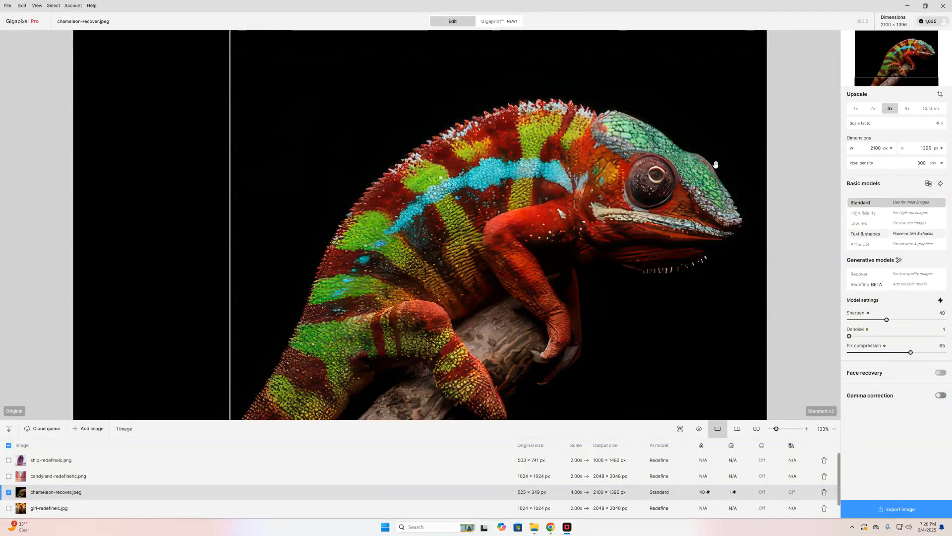
# Change the chameleon to the generative Recover model and render a small preview over its head
pyautogui.click(866, 275)
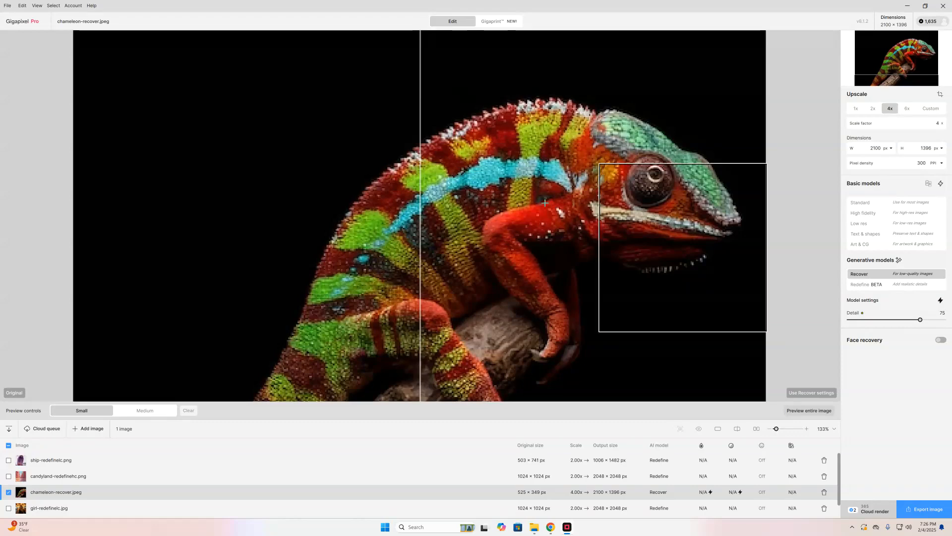
pyautogui.click(650, 203)
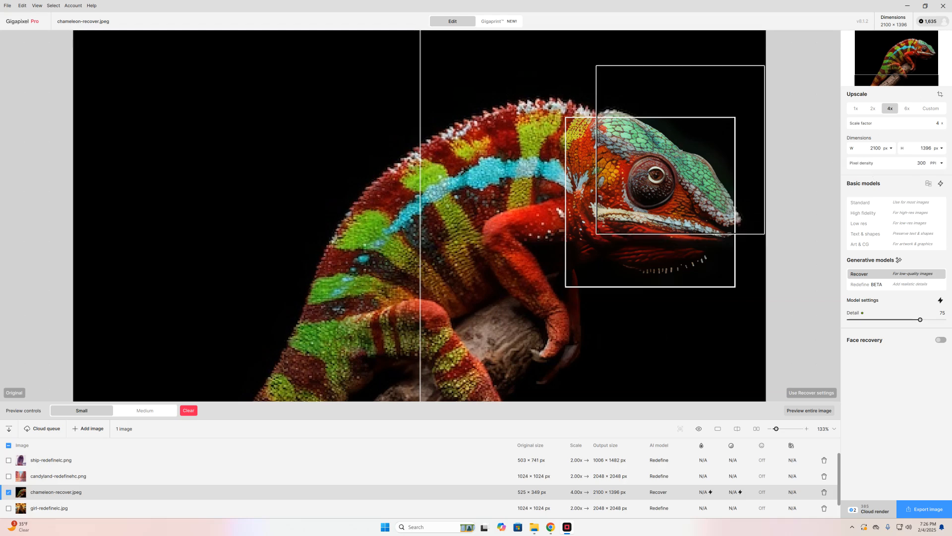
pyautogui.scroll(2, 683, 153)
pyautogui.scroll(1, 683, 153)
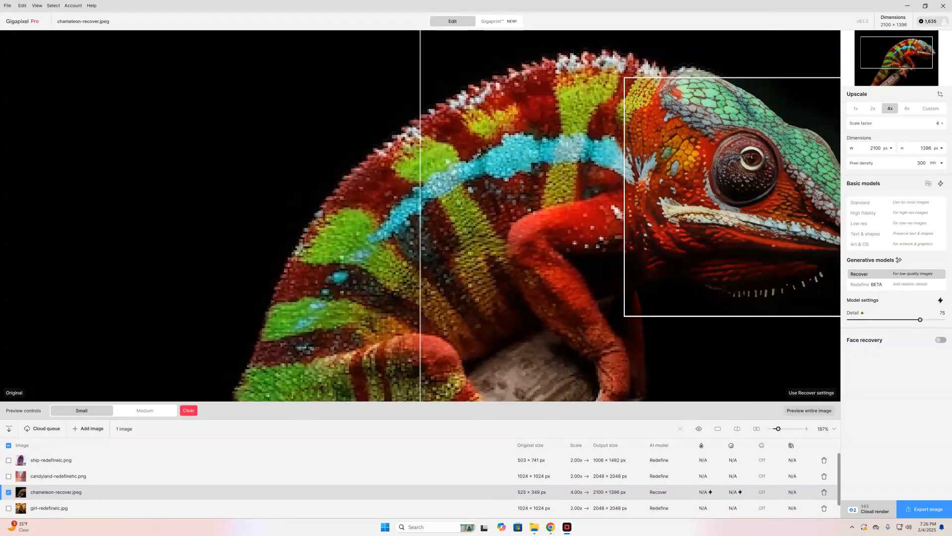
pyautogui.moveTo(922, 51); pyautogui.dragTo(926, 50)
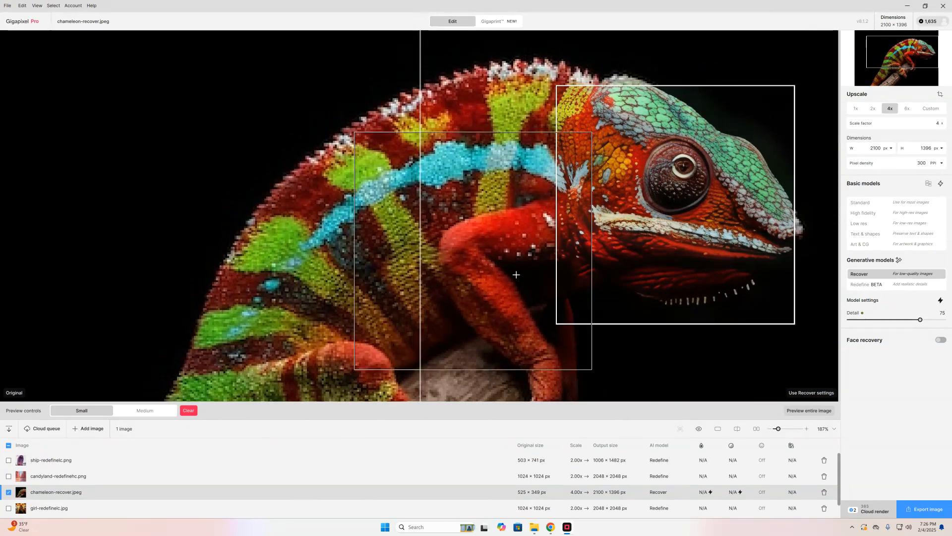
# Render a second small Recover preview over the chameleon's midsection and set the Detail to 100
pyautogui.click(438, 226)
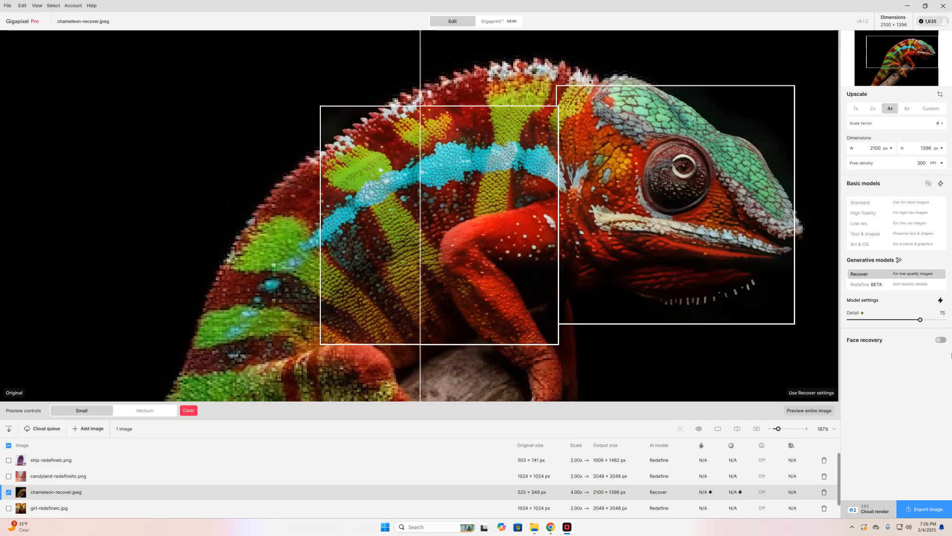
pyautogui.click(823, 307)
pyautogui.click(832, 311)
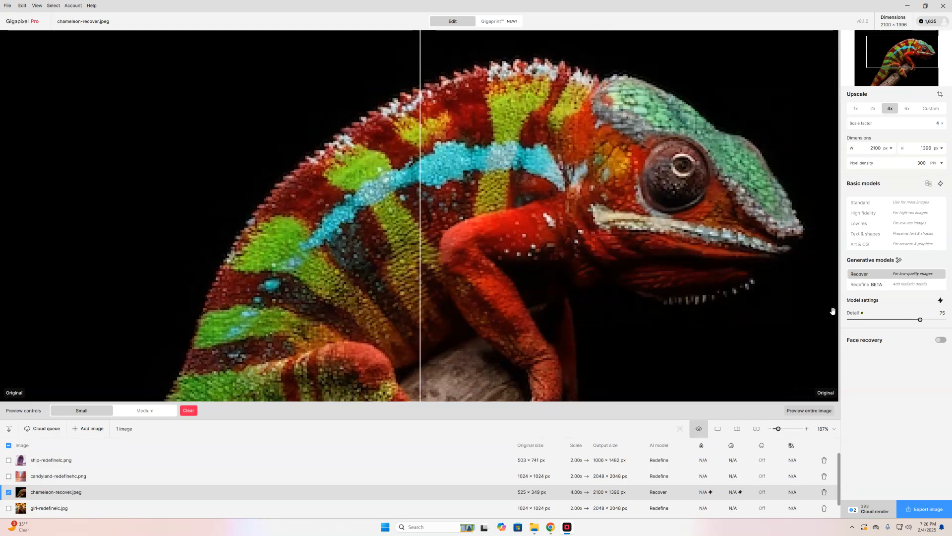
pyautogui.click(832, 311)
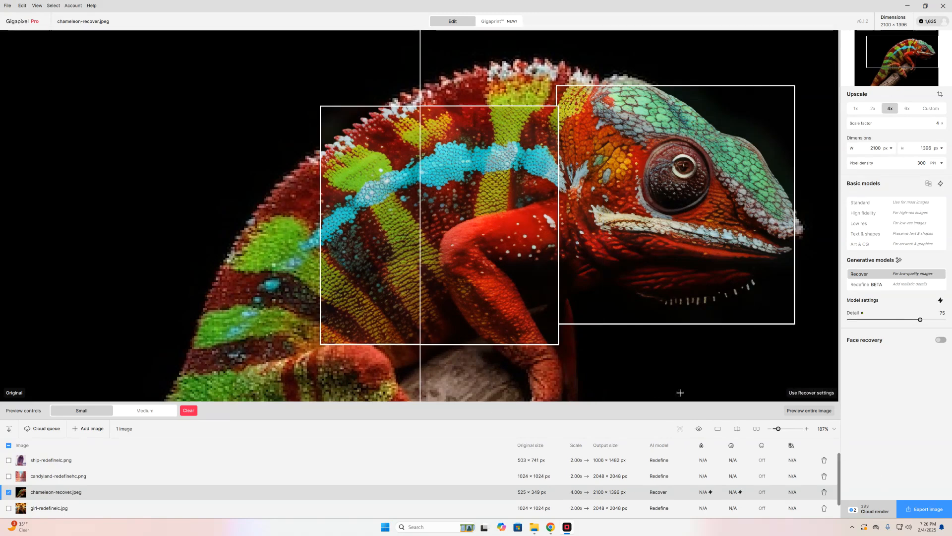
pyautogui.moveTo(921, 320); pyautogui.dragTo(951, 328)
# Open girl-redefinelc.jpg, upscale it 4x with the Low res model and compare the result with the original
pyautogui.scroll(-1, 105, 485)
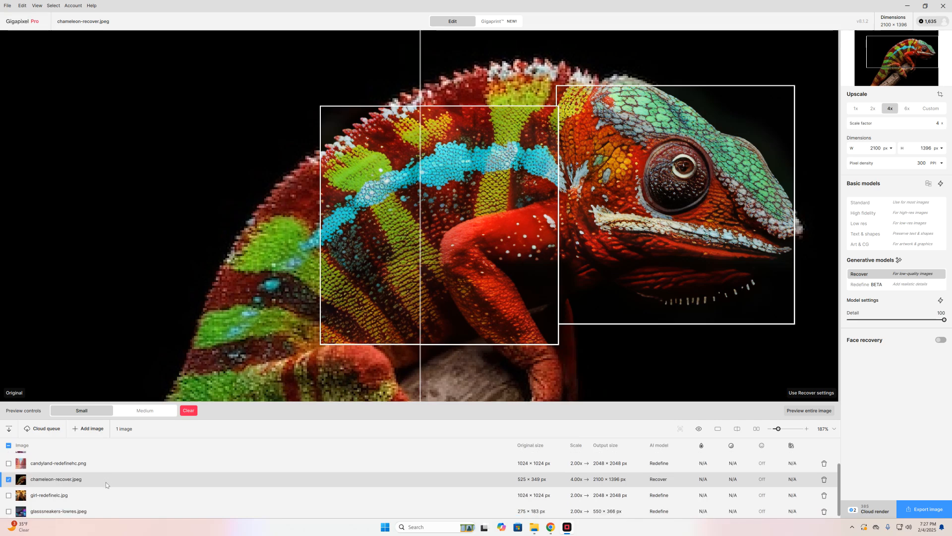
pyautogui.click(62, 497)
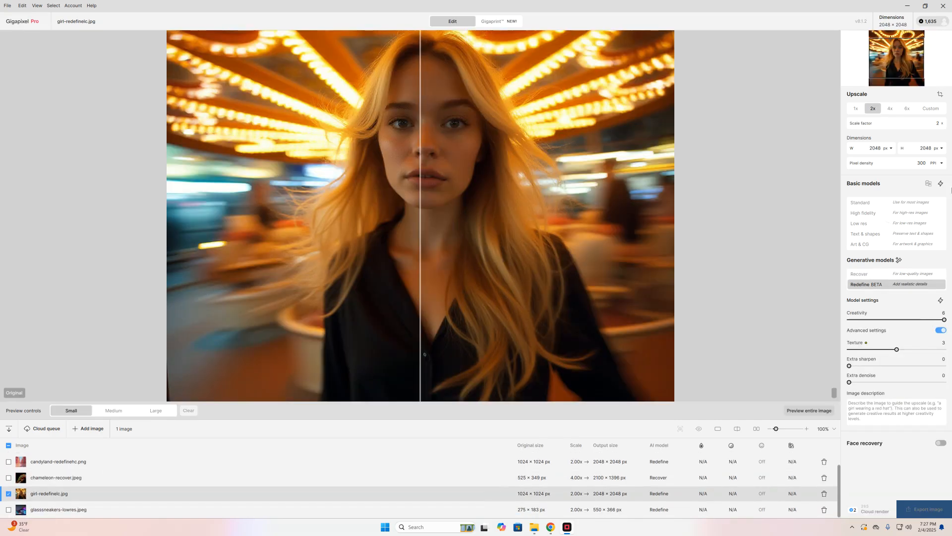
pyautogui.click(863, 208)
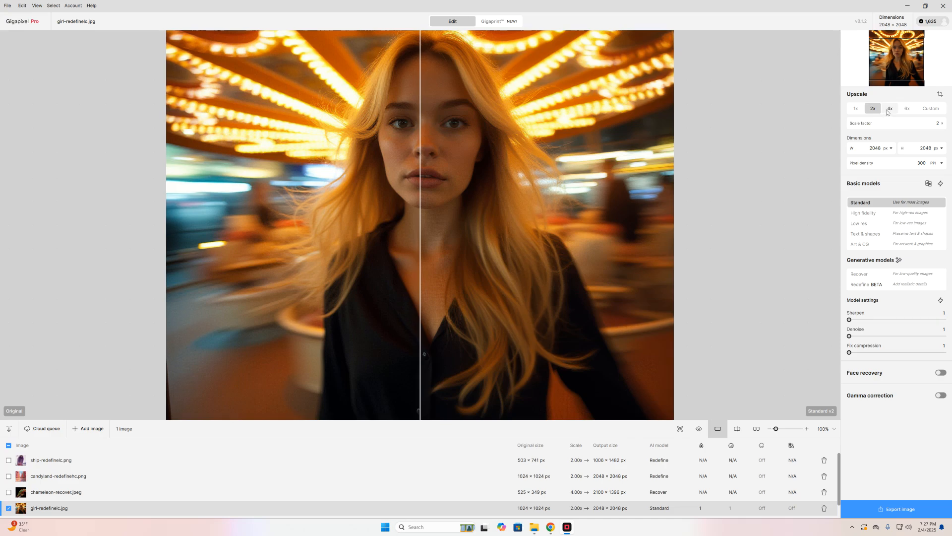
pyautogui.click(884, 223)
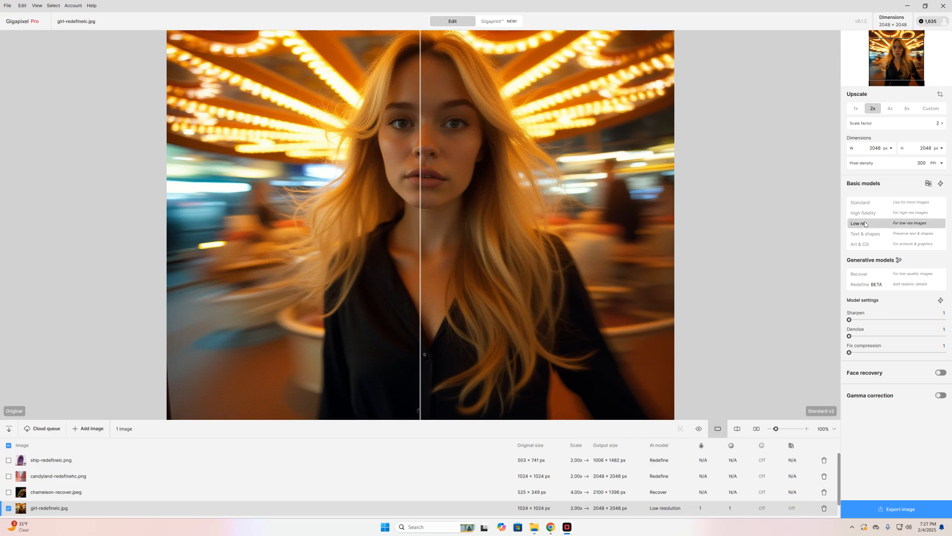
pyautogui.click(889, 109)
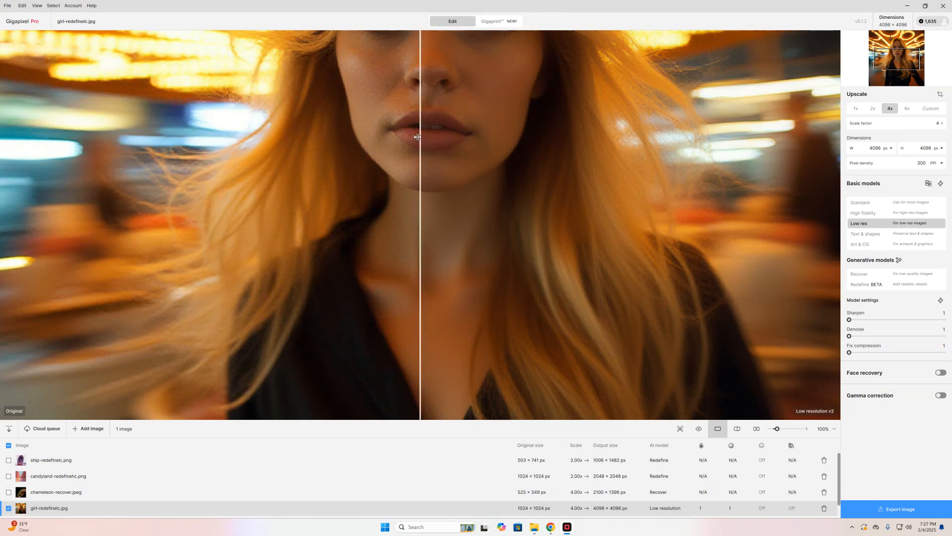
pyautogui.moveTo(421, 136); pyautogui.dragTo(816, 168)
pyautogui.moveTo(366, 179); pyautogui.dragTo(259, 169)
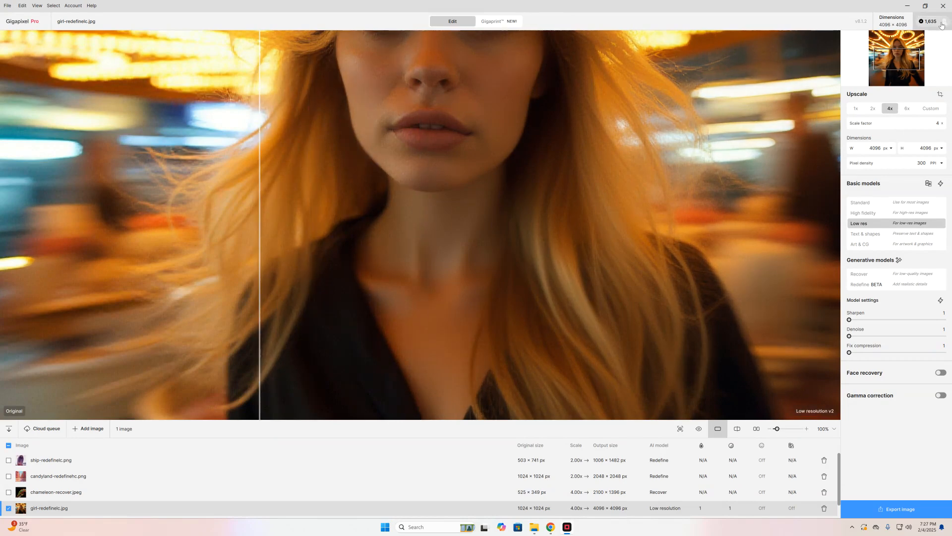
pyautogui.scroll(4, 364, 151)
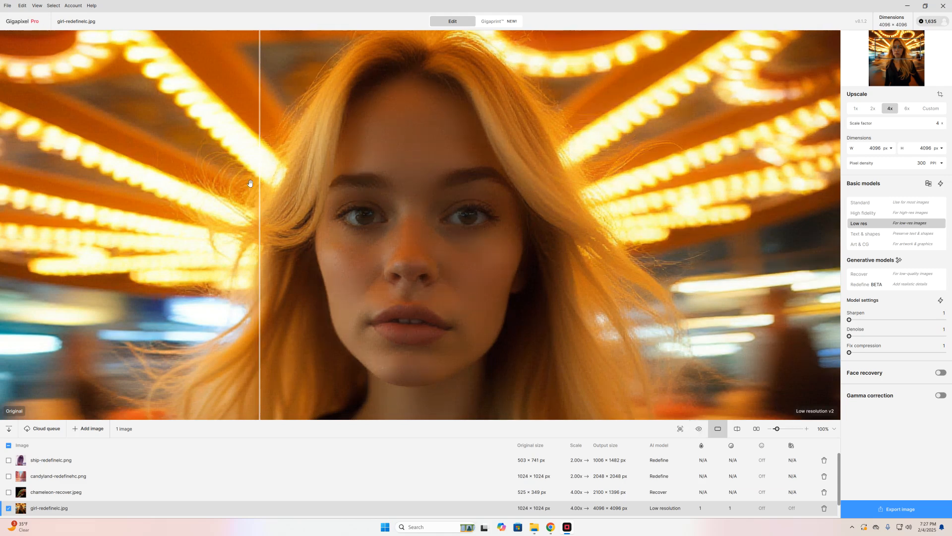
pyautogui.moveTo(259, 180); pyautogui.dragTo(176, 213)
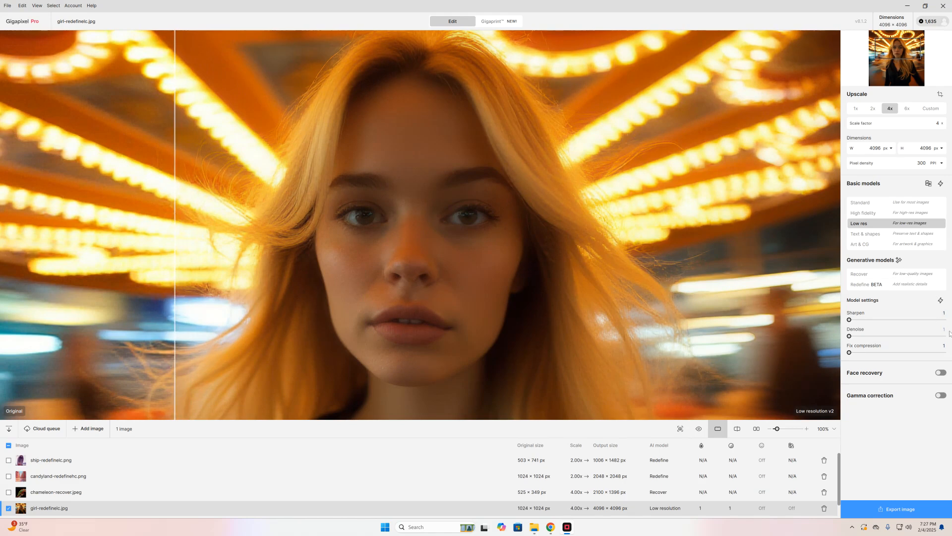
# Apply automatic model settings and Gen. 2 face recovery to the portrait, and compare it with the original
pyautogui.click(946, 300)
pyautogui.click(941, 373)
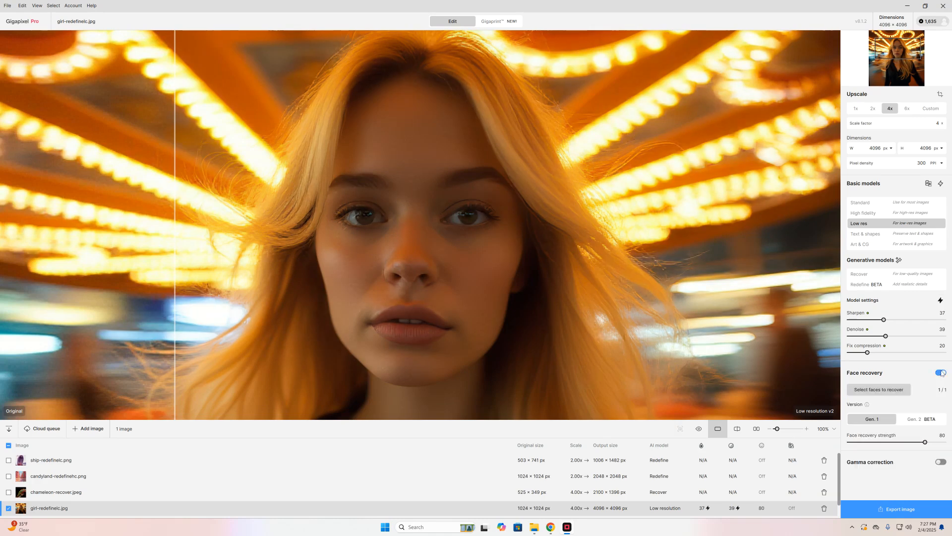
pyautogui.click(925, 421)
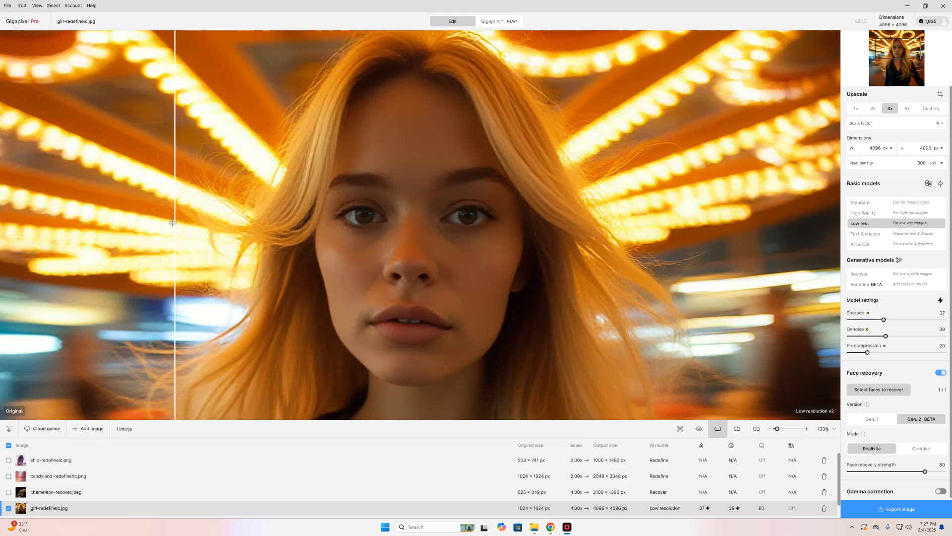
pyautogui.moveTo(174, 226)
pyautogui.mouseDown()
pyautogui.moveTo(757, 235)
pyautogui.moveTo(168, 240)
pyautogui.mouseUp()
pyautogui.moveTo(95, 241); pyautogui.dragTo(206, 238)
pyautogui.moveTo(647, 238); pyautogui.dragTo(79, 238)
pyautogui.scroll(-2, 586, 233)
pyautogui.scroll(-1, 586, 233)
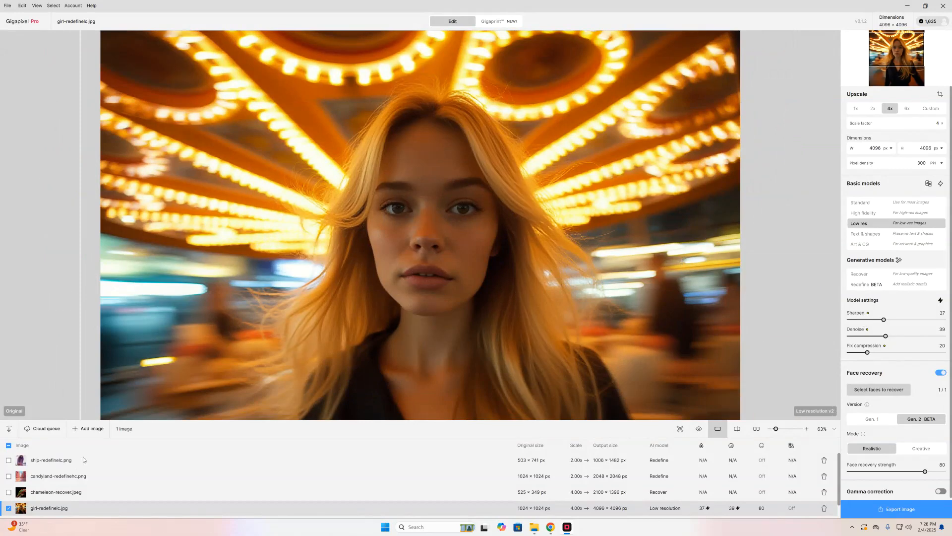
# Open glasssneakers-lowres.jpeg and switch it to the Low res basic model
pyautogui.scroll(-1, 114, 477)
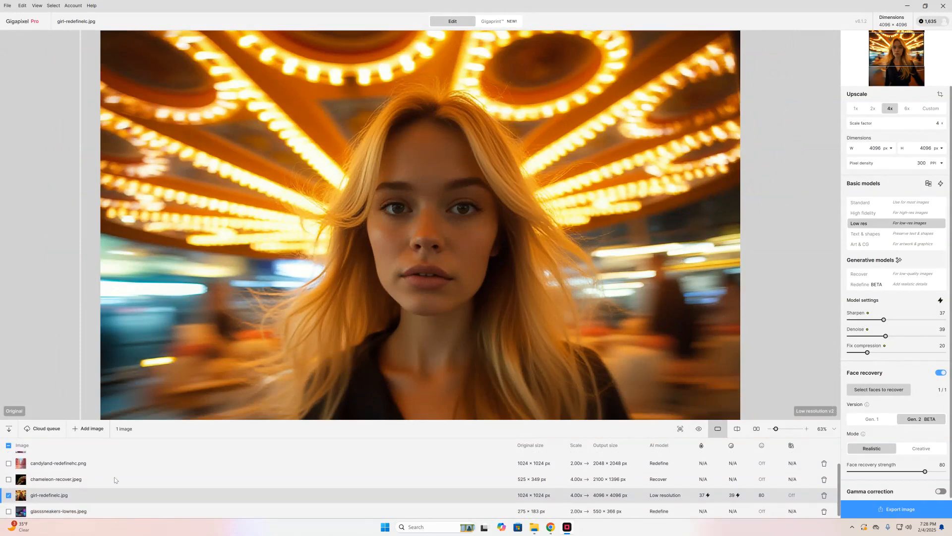
pyautogui.click(76, 510)
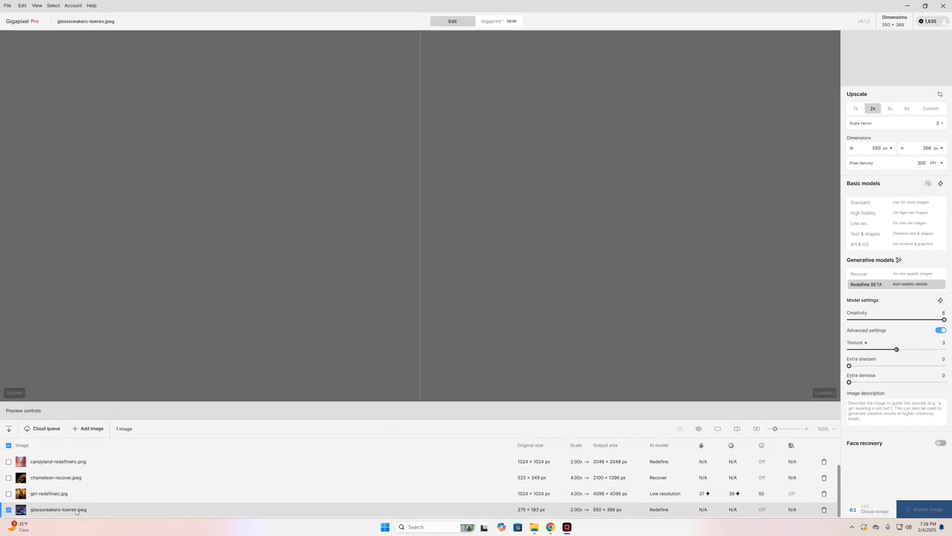
pyautogui.scroll(10, 464, 230)
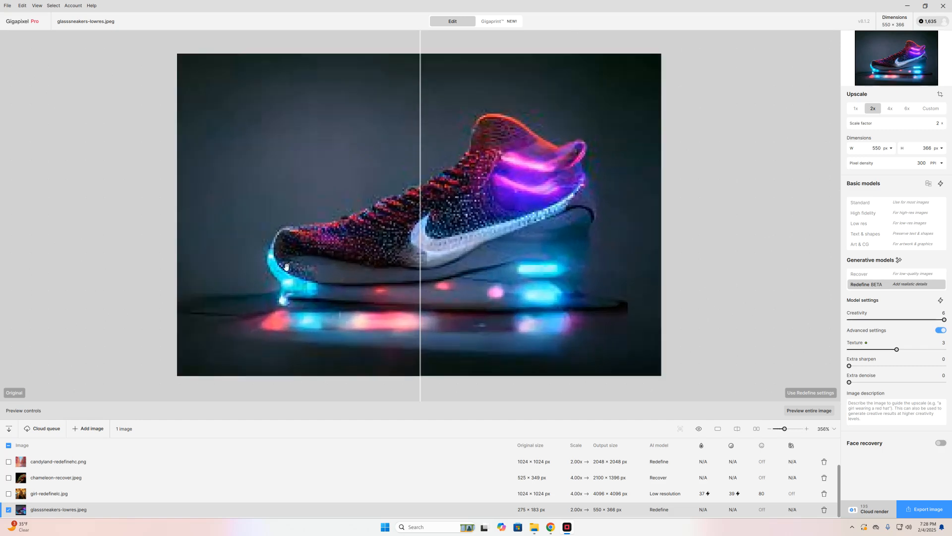
pyautogui.scroll(1, 574, 124)
pyautogui.scroll(2, 573, 124)
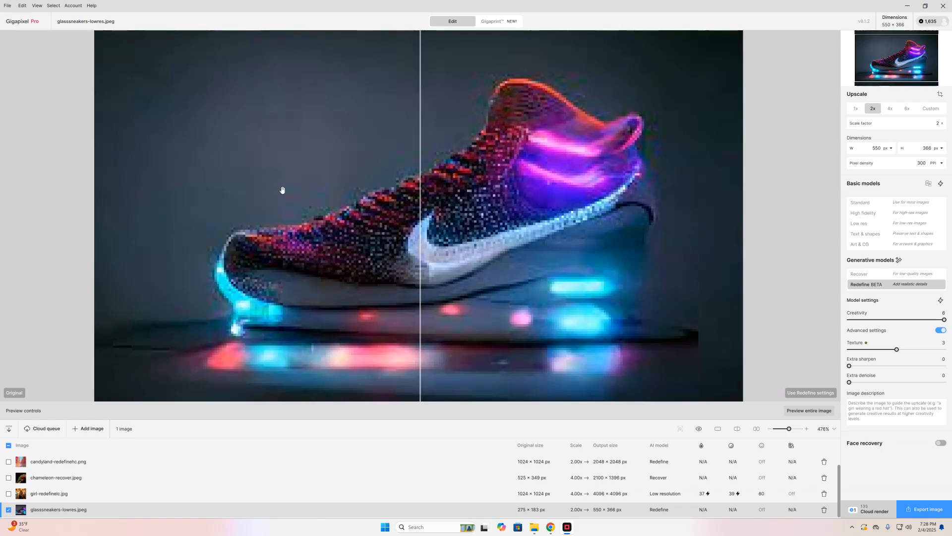
pyautogui.click(863, 224)
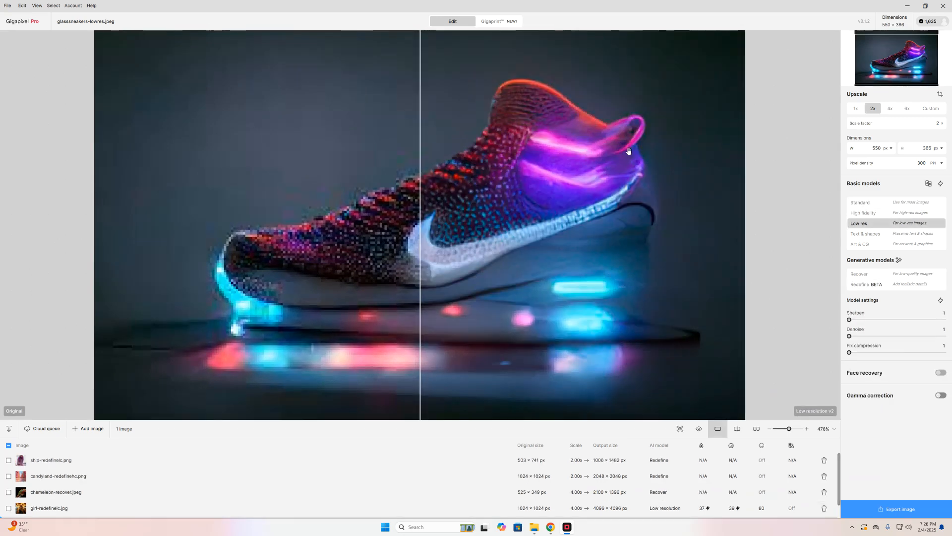
# Set the sneaker image to 4x upscaling and apply automatic model settings
pyautogui.click(890, 108)
pyautogui.scroll(-3, 469, 153)
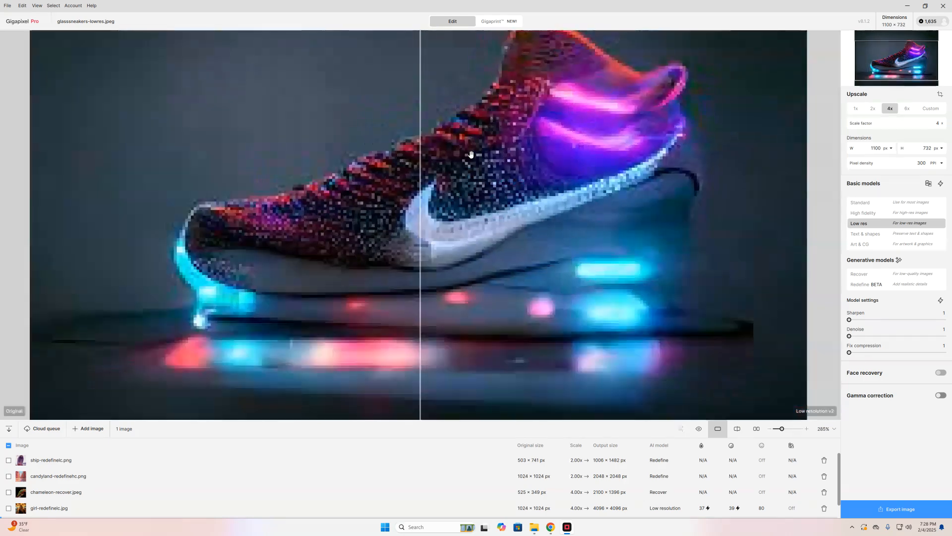
pyautogui.click(942, 300)
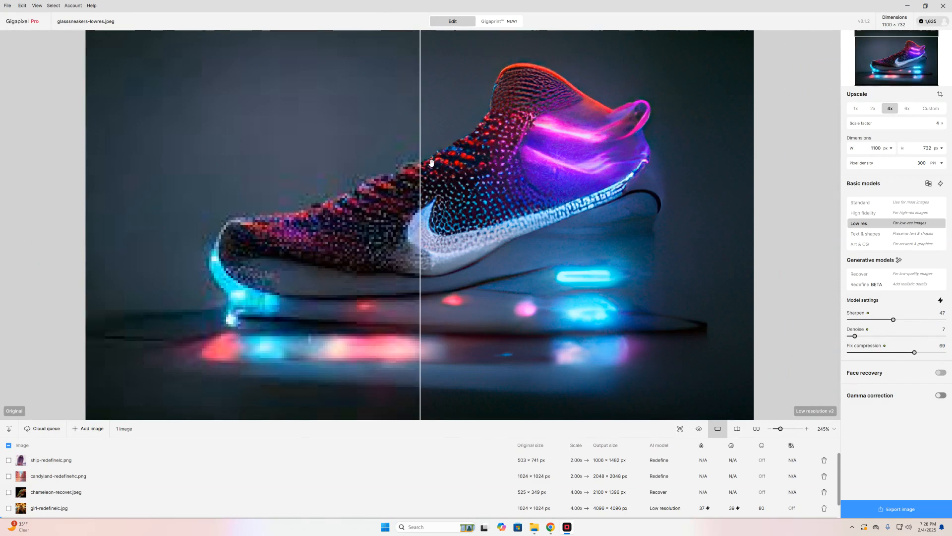
# Compare the upscaled sneaker with the original in divider, side-by-side and split views, ending in single view
pyautogui.click(432, 214)
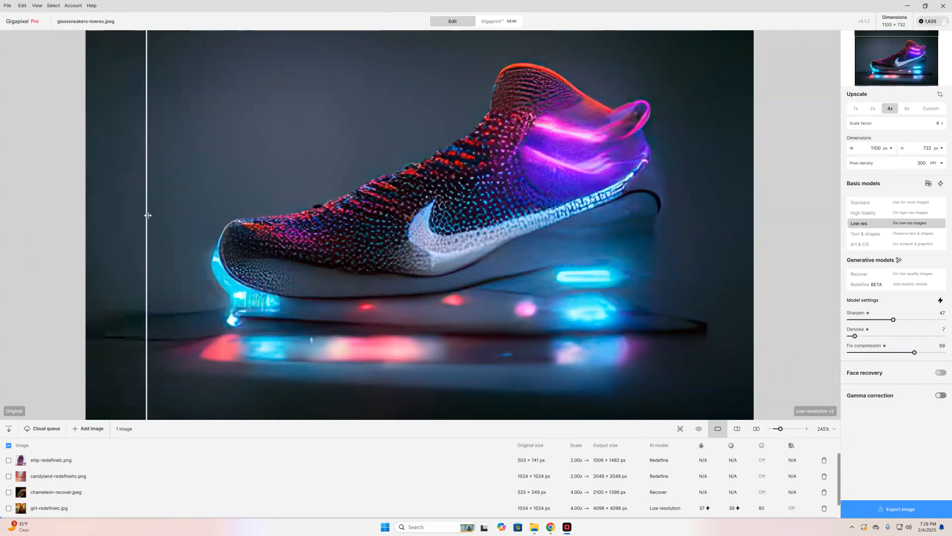
pyautogui.moveTo(182, 219); pyautogui.dragTo(102, 225)
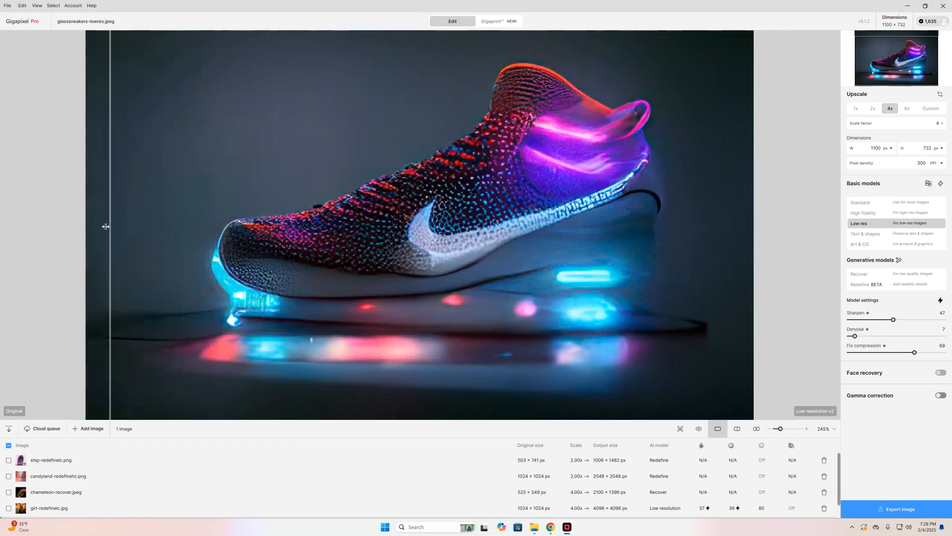
pyautogui.click(757, 428)
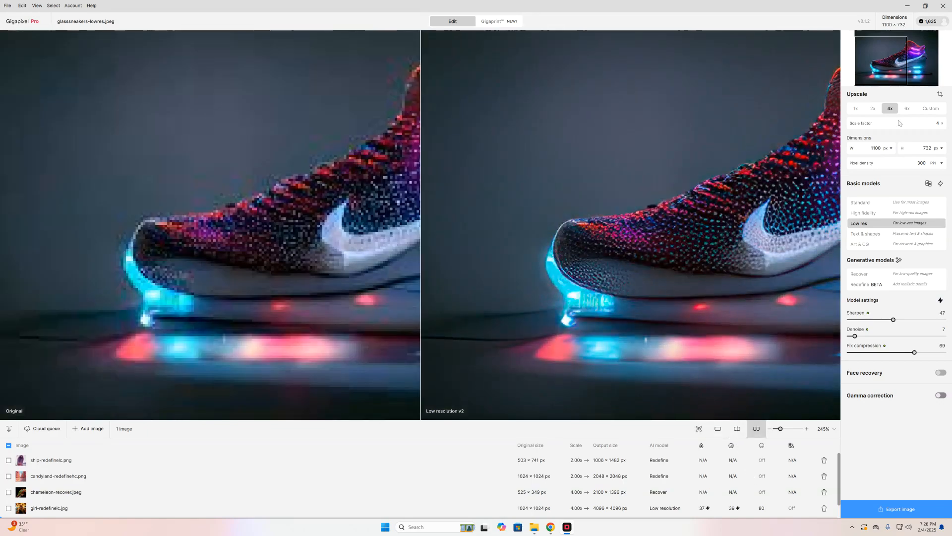
pyautogui.click(914, 63)
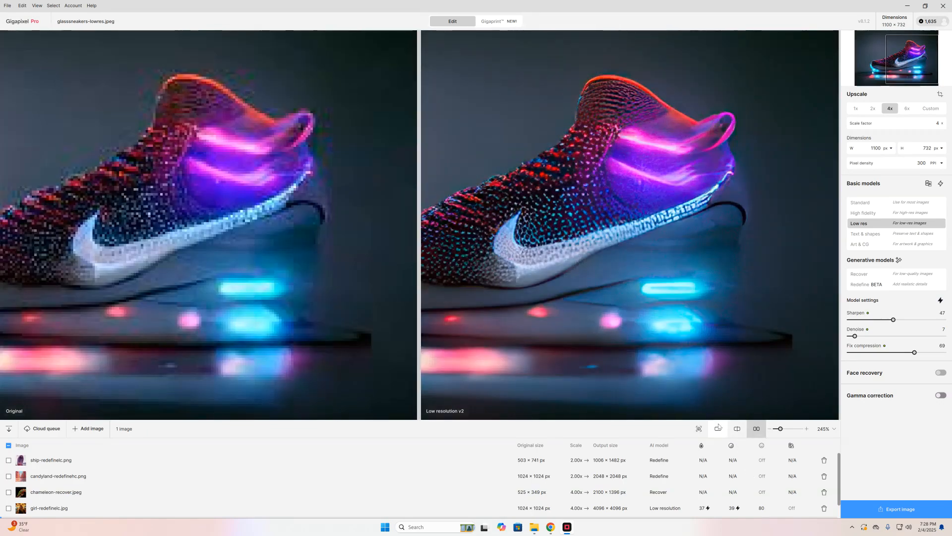
pyautogui.click(739, 429)
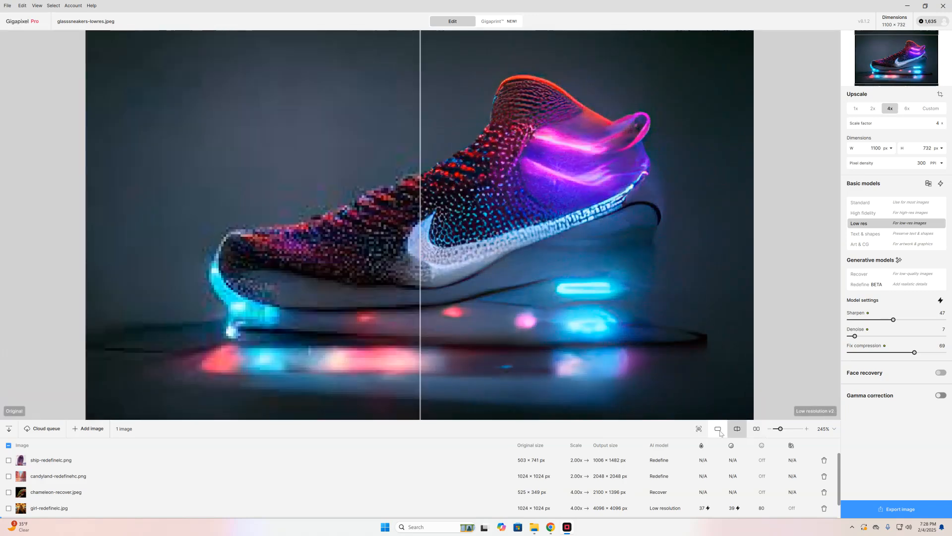
pyautogui.click(719, 429)
# Open ship-redefinelc.png and set the Redefine model's Creativity to 2 and Texture to 1
pyautogui.scroll(-2, 163, 490)
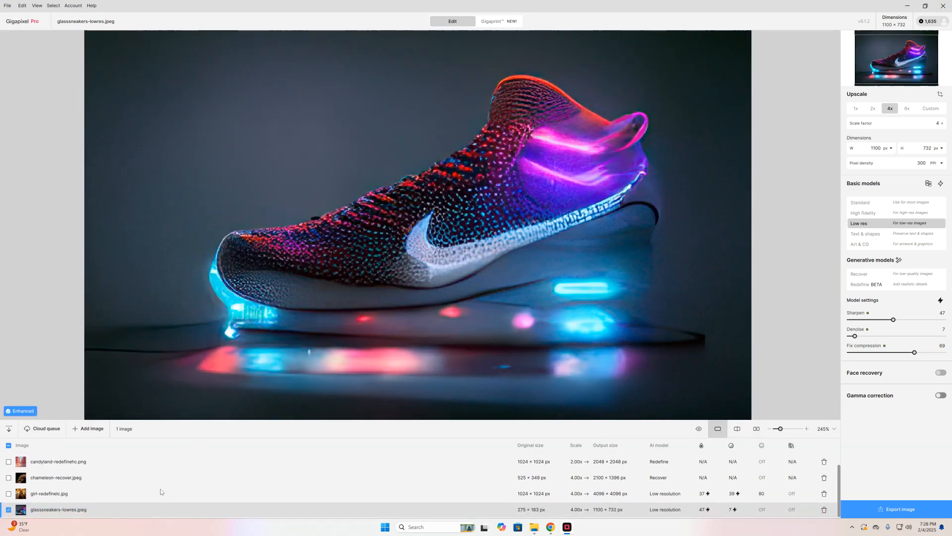
pyautogui.scroll(2, 163, 490)
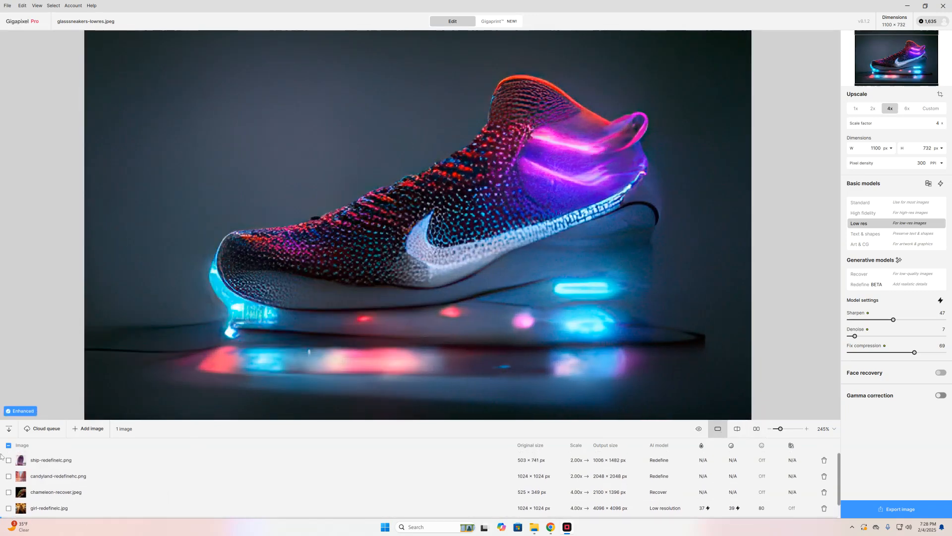
pyautogui.click(48, 462)
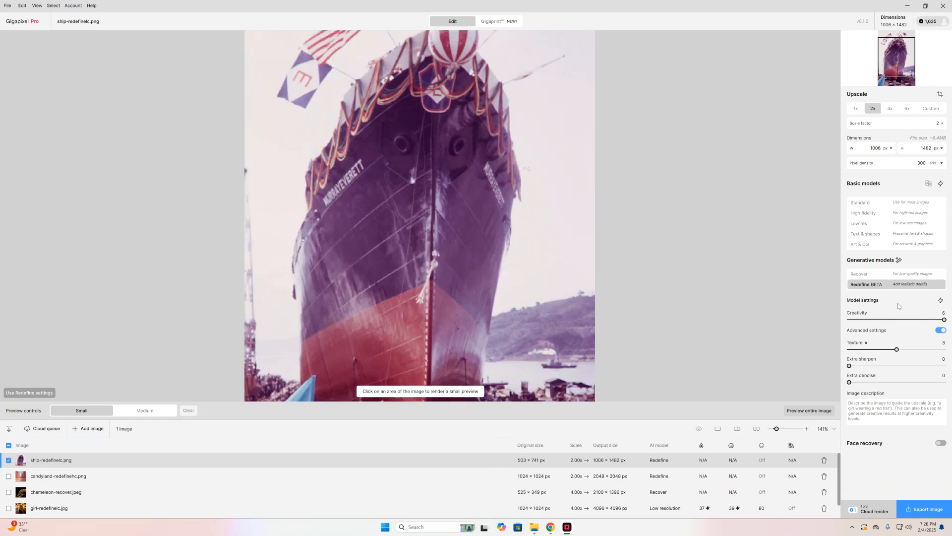
pyautogui.scroll(-3, 452, 219)
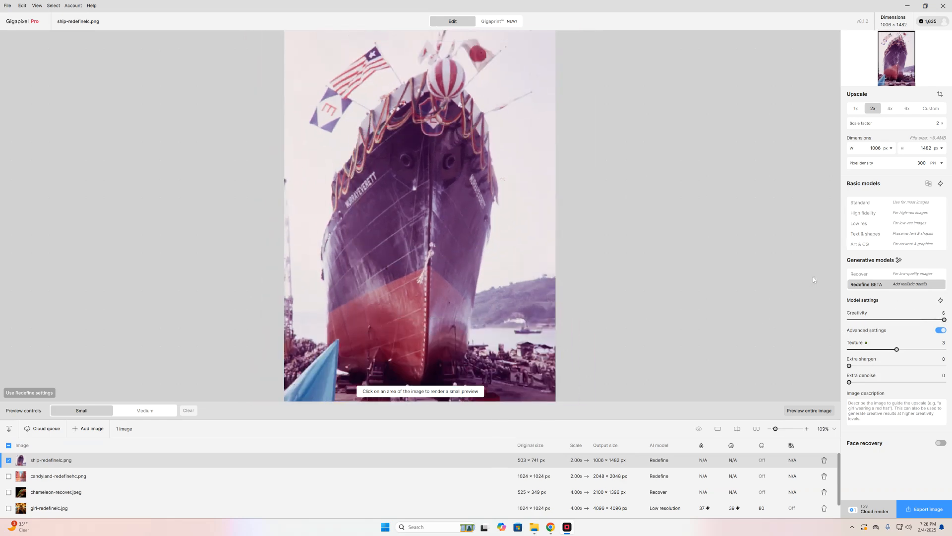
pyautogui.scroll(2, 453, 224)
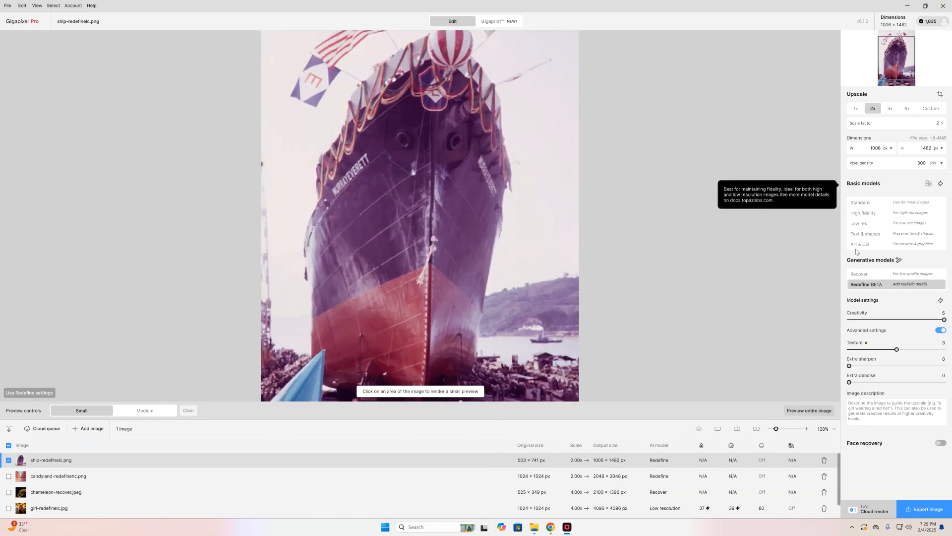
pyautogui.click(868, 319)
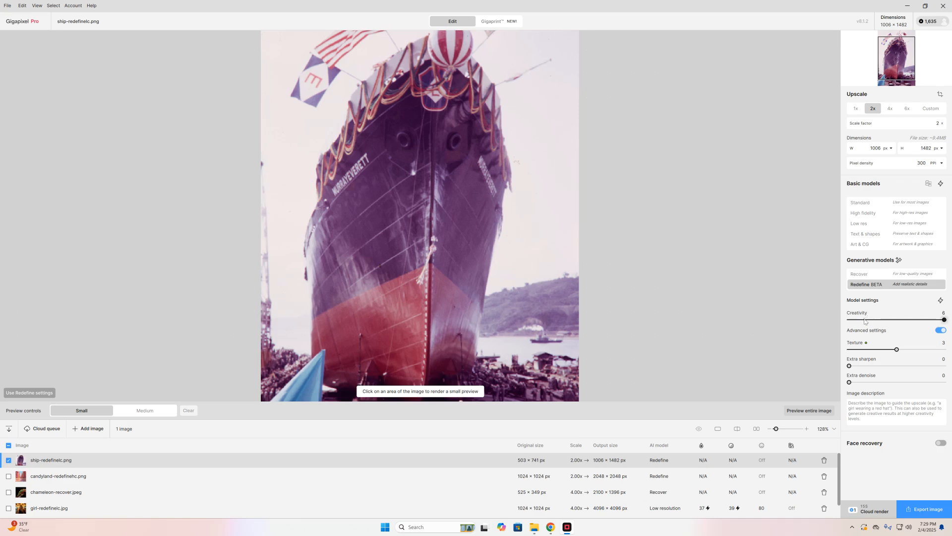
pyautogui.click(856, 350)
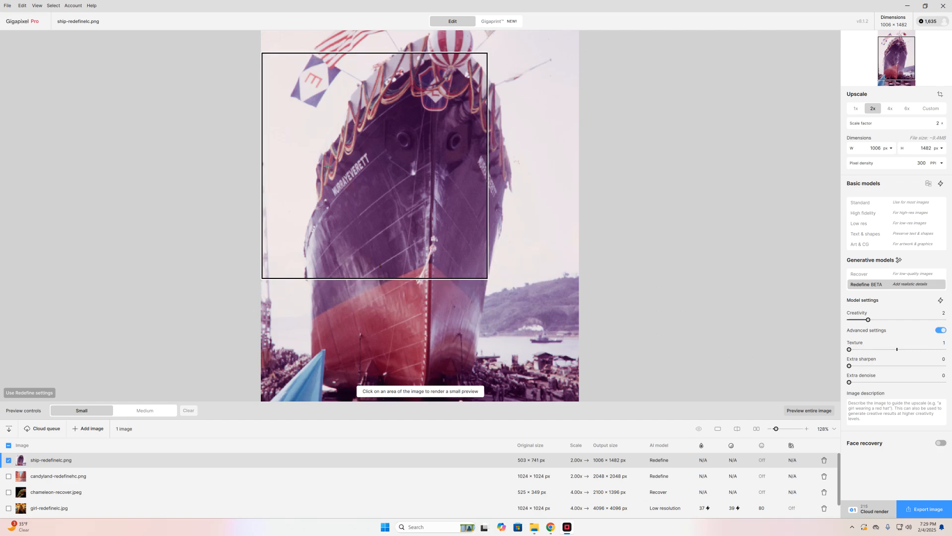
# Upscale the ship image 4x and render a Redefine preview of the entire image
pyautogui.scroll(-1, 328, 166)
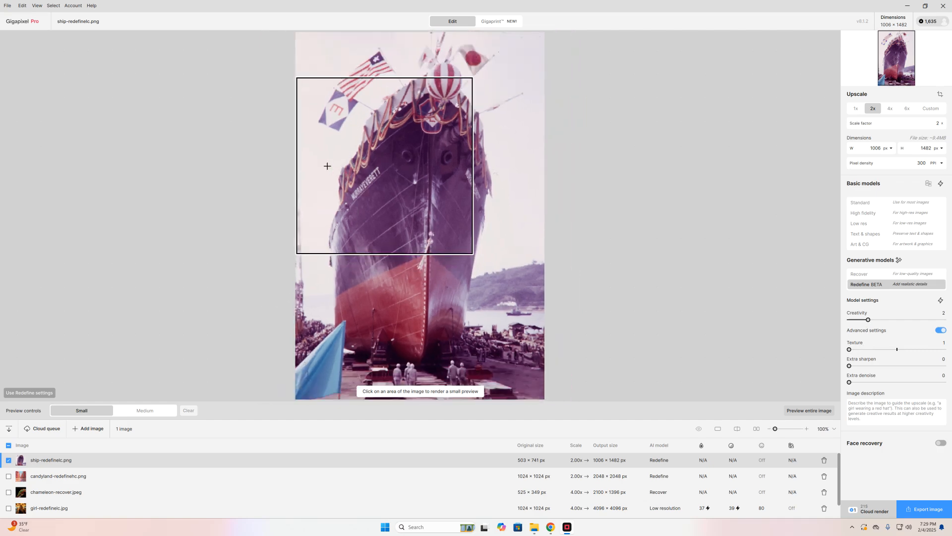
pyautogui.click(815, 412)
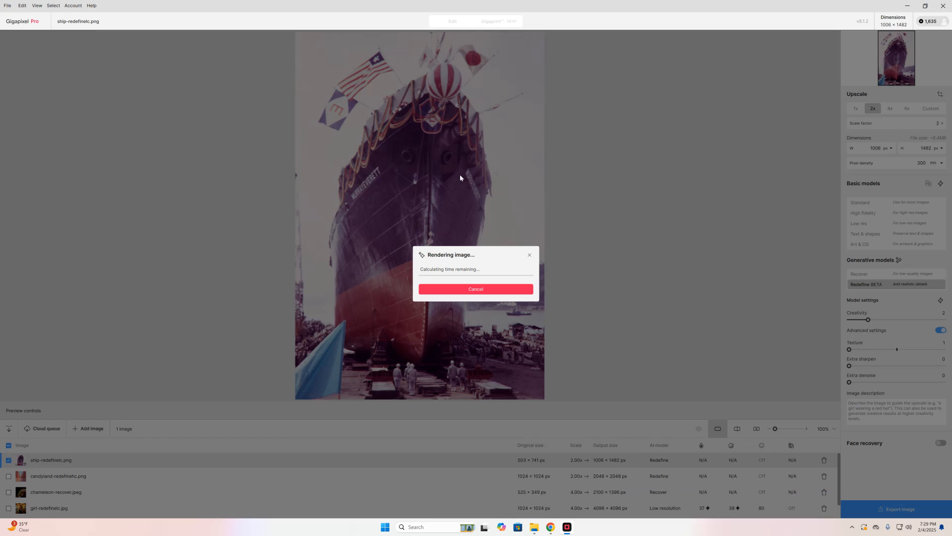
pyautogui.press('4')
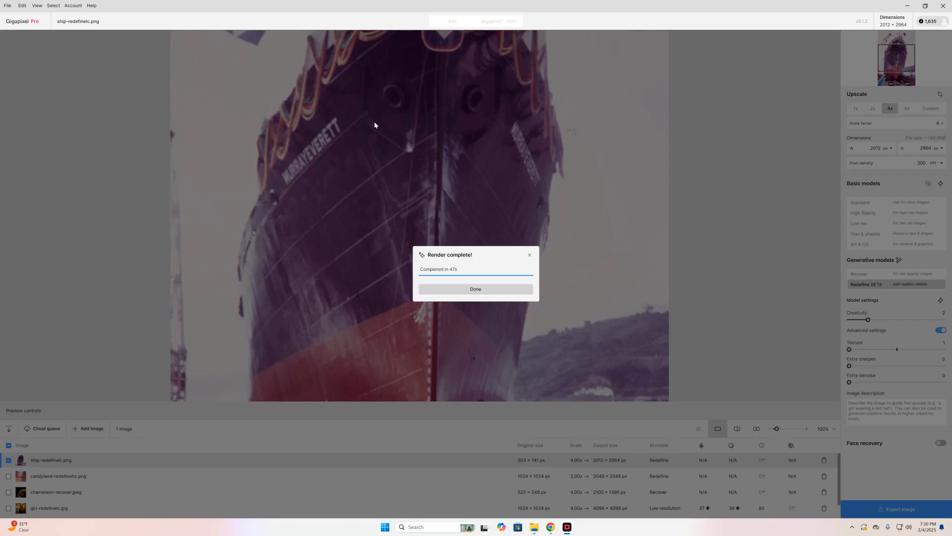
pyautogui.click(475, 290)
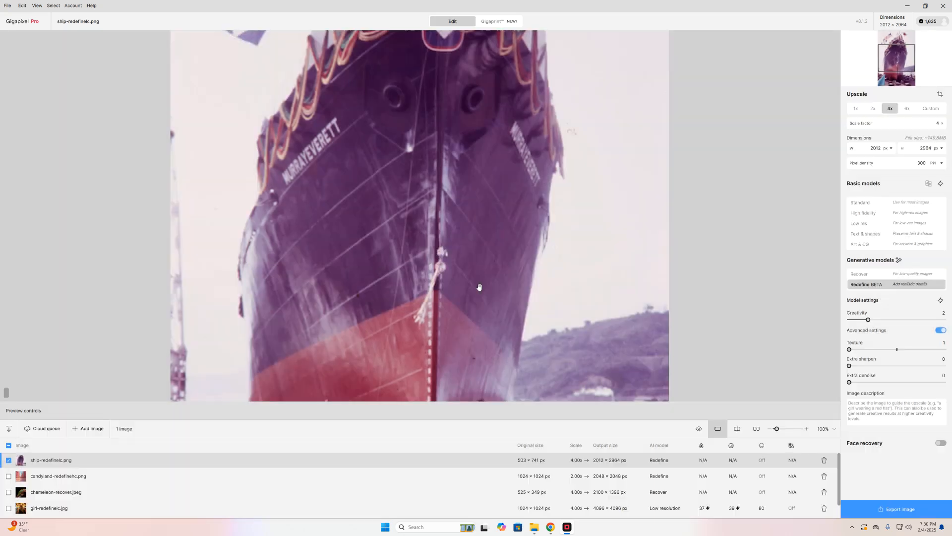
# Compare the Redefine result of the ship with the original in split view, from the hull lettering to the whole picture
pyautogui.scroll(-3, 374, 174)
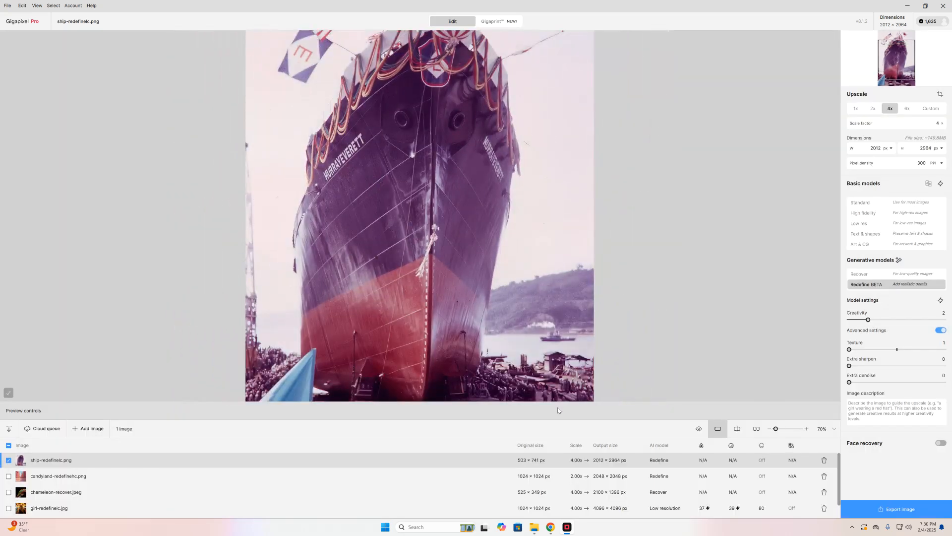
pyautogui.click(737, 428)
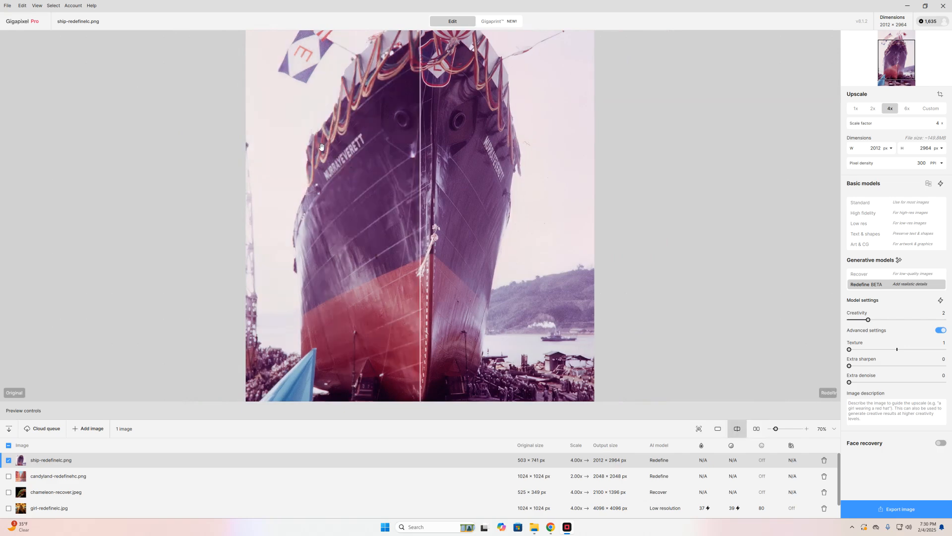
pyautogui.scroll(1, 414, 152)
pyautogui.moveTo(414, 153); pyautogui.dragTo(229, 186)
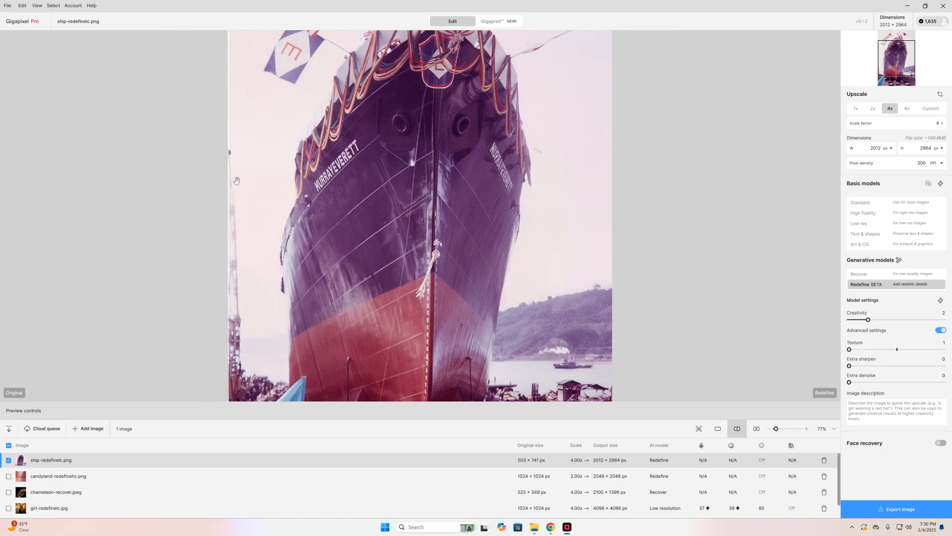
pyautogui.moveTo(232, 181)
pyautogui.mouseDown()
pyautogui.moveTo(418, 182)
pyautogui.moveTo(234, 187)
pyautogui.moveTo(476, 198)
pyautogui.moveTo(237, 186)
pyautogui.mouseUp()
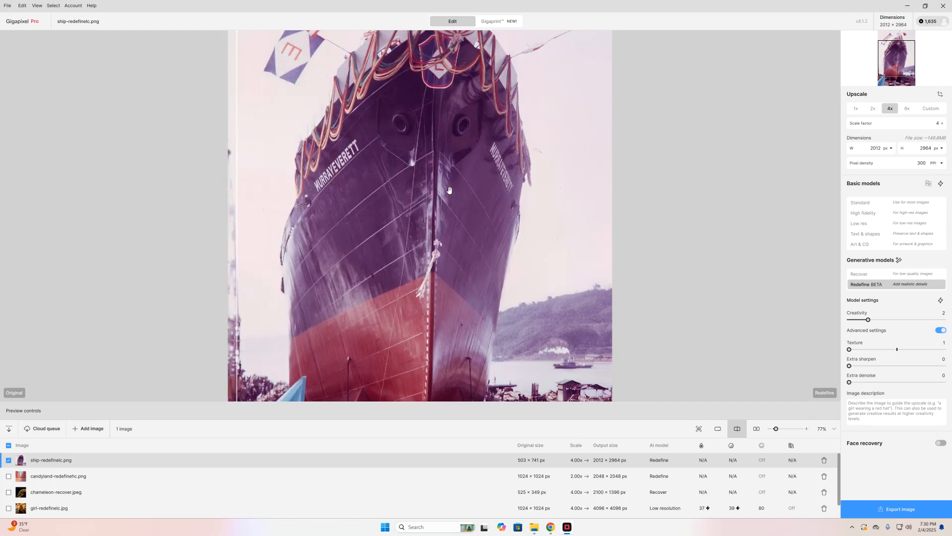
pyautogui.scroll(-3, 459, 187)
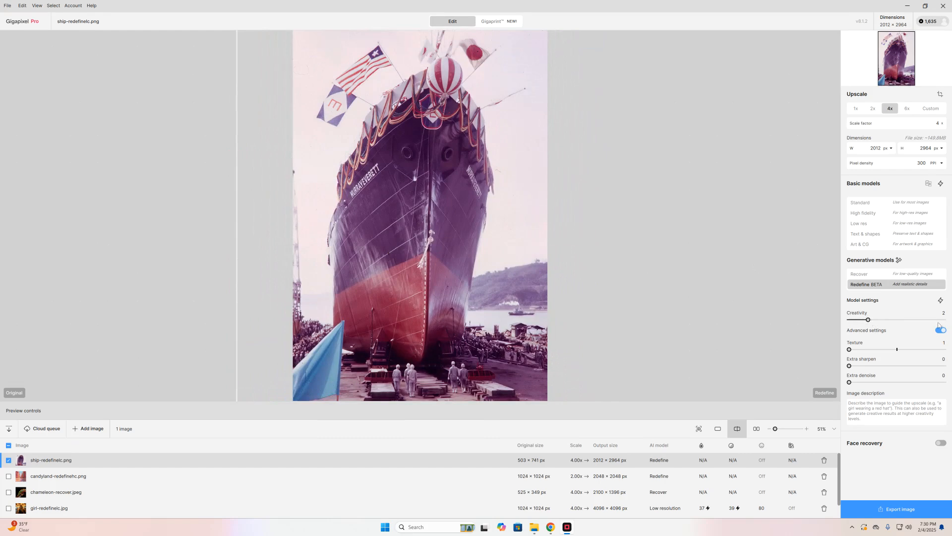
# Describe candyland-redefinehc.png as "A city made of colorful candies" and render a Redefine preview of the entire image
pyautogui.click(100, 477)
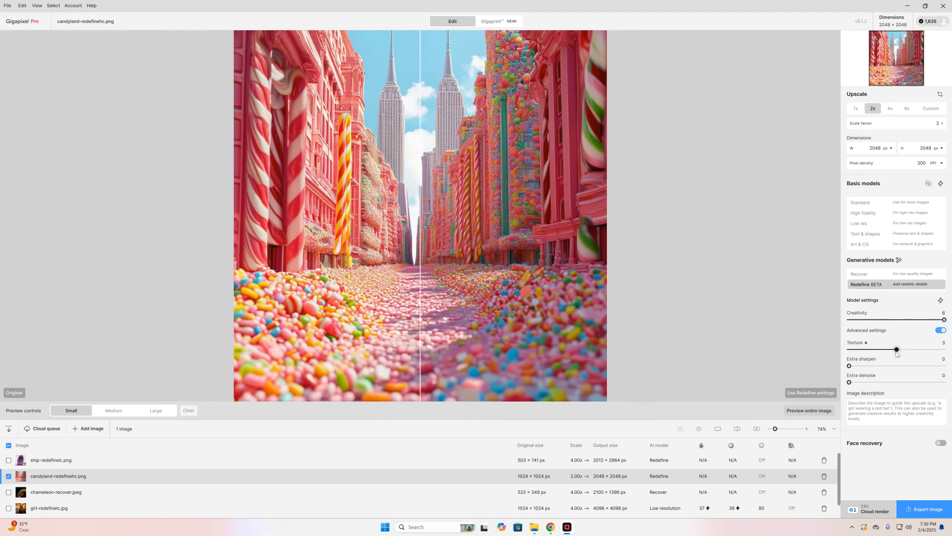
pyautogui.click(876, 406)
pyautogui.write('A city made of colorful candies')
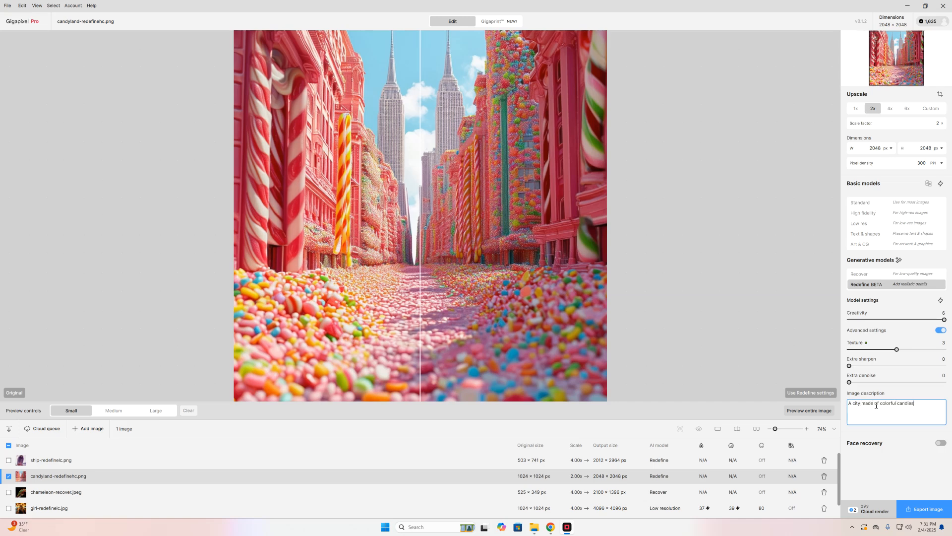
pyautogui.click(801, 413)
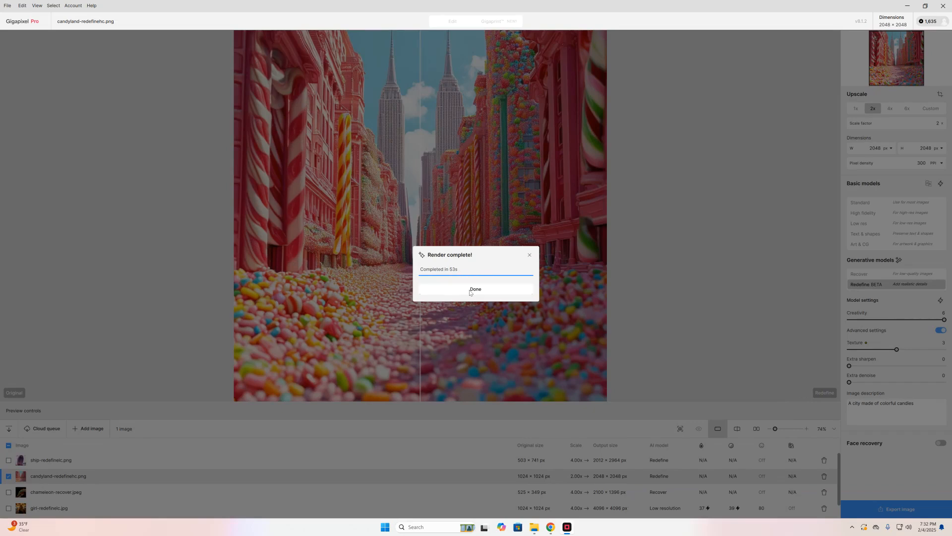
pyautogui.click(470, 291)
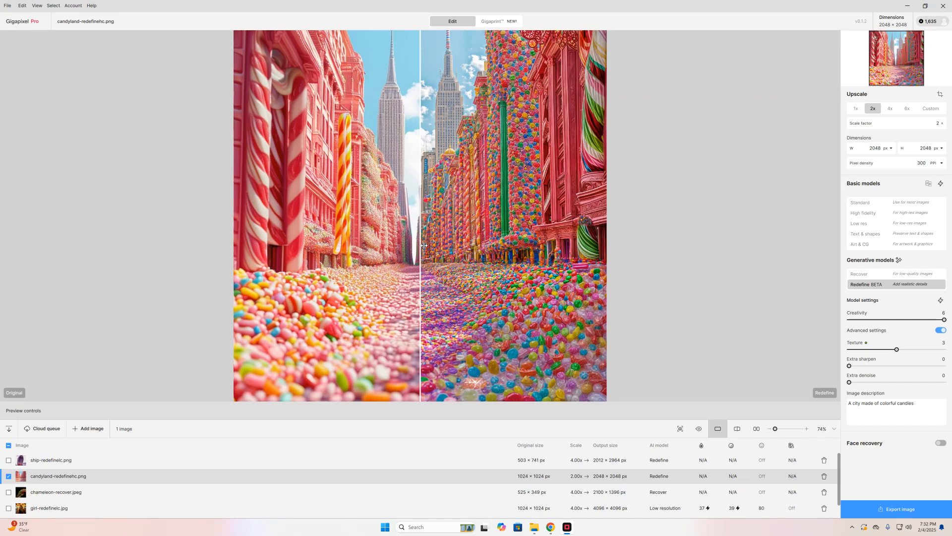
# Compare the candy city's Redefine result with the original by sweeping the comparison divider across the image
pyautogui.moveTo(424, 245); pyautogui.dragTo(419, 277)
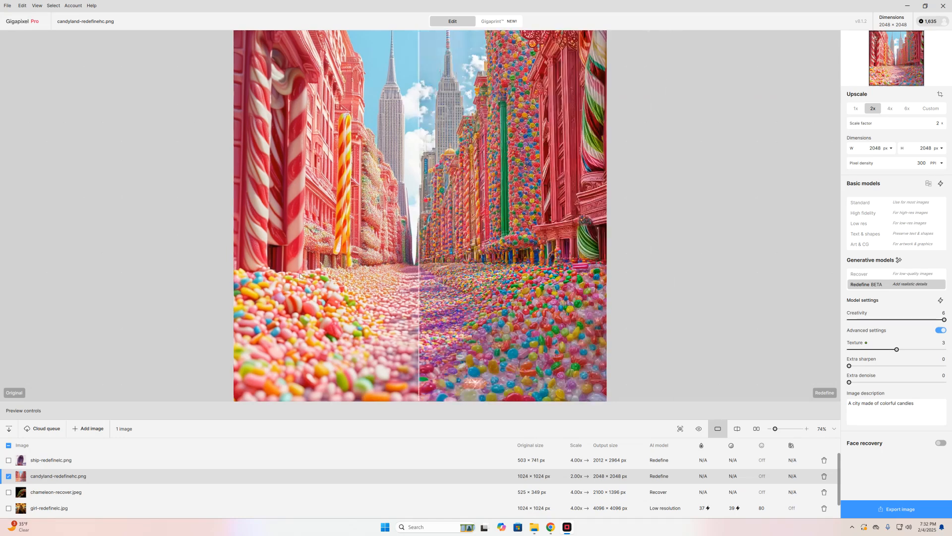
pyautogui.moveTo(300, 277); pyautogui.dragTo(200, 223)
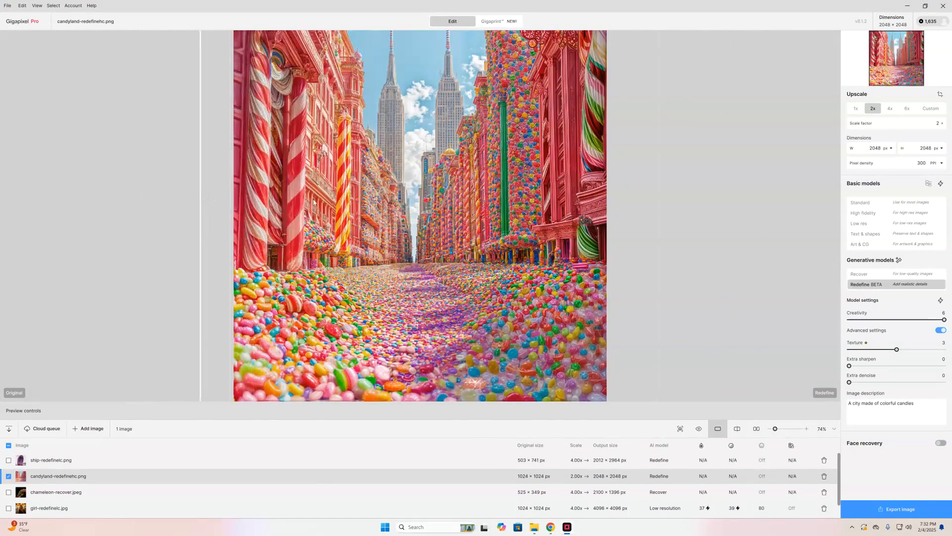
pyautogui.moveTo(313, 201); pyautogui.dragTo(173, 215)
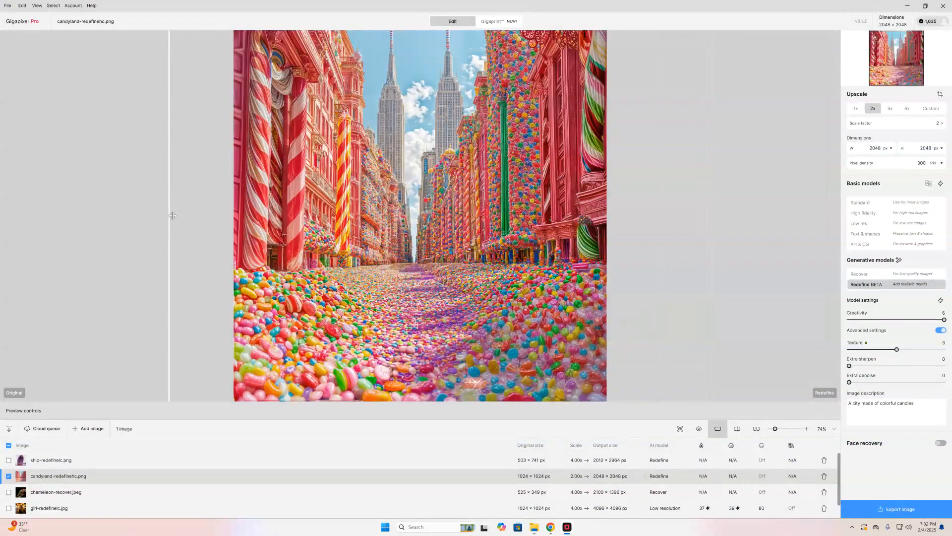
# Compare the candy city's original and Redefine result side by side, examining the striped columns, skyscrapers and candy-covered street, and finally the whole picture
pyautogui.click(754, 429)
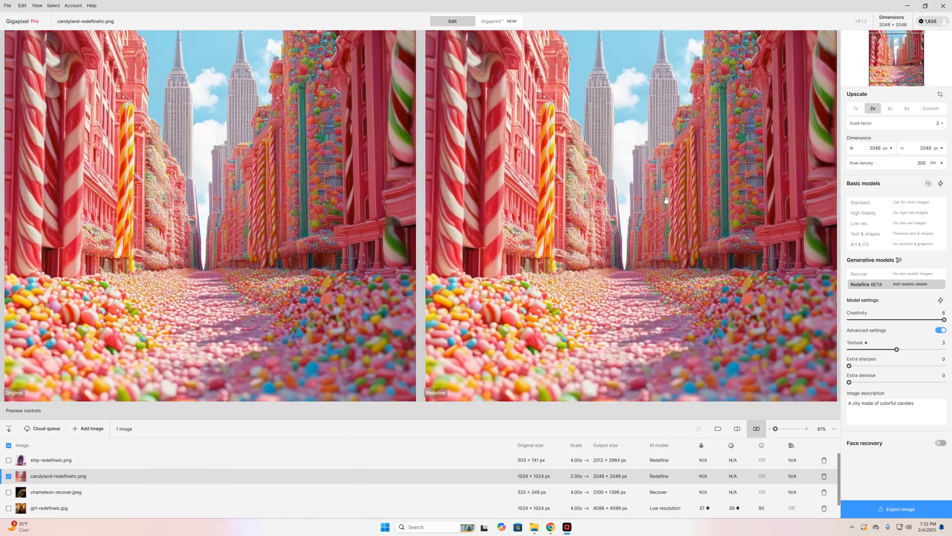
pyautogui.scroll(5, 666, 200)
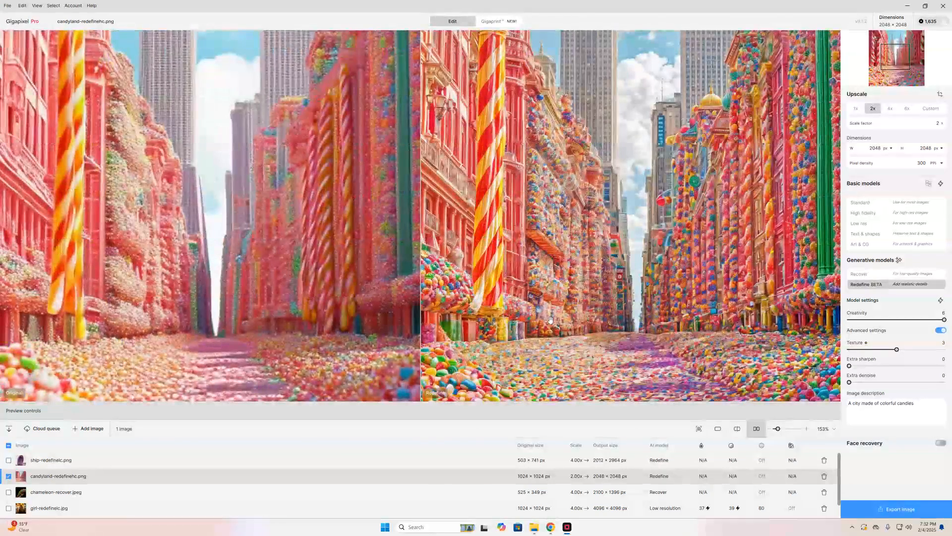
pyautogui.moveTo(551, 319); pyautogui.dragTo(649, 249)
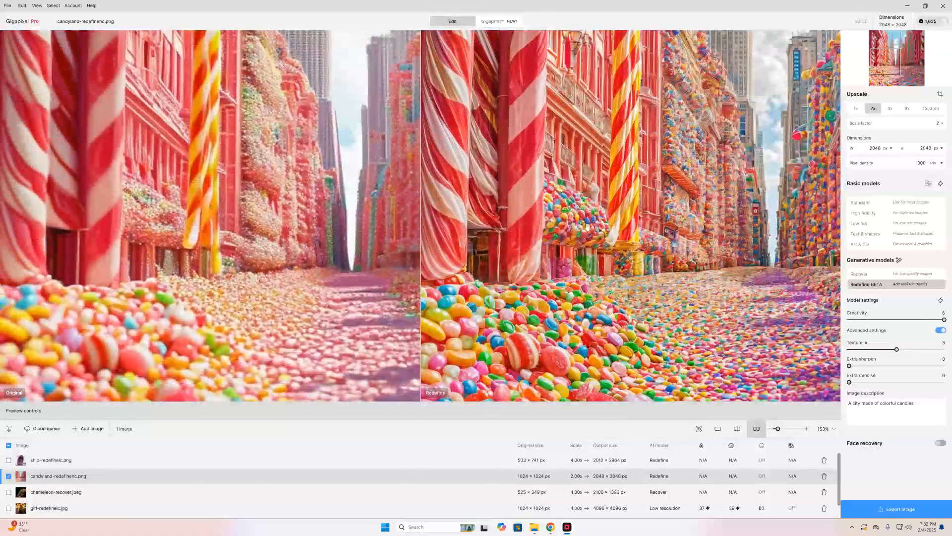
pyautogui.moveTo(829, 101); pyautogui.dragTo(748, 139)
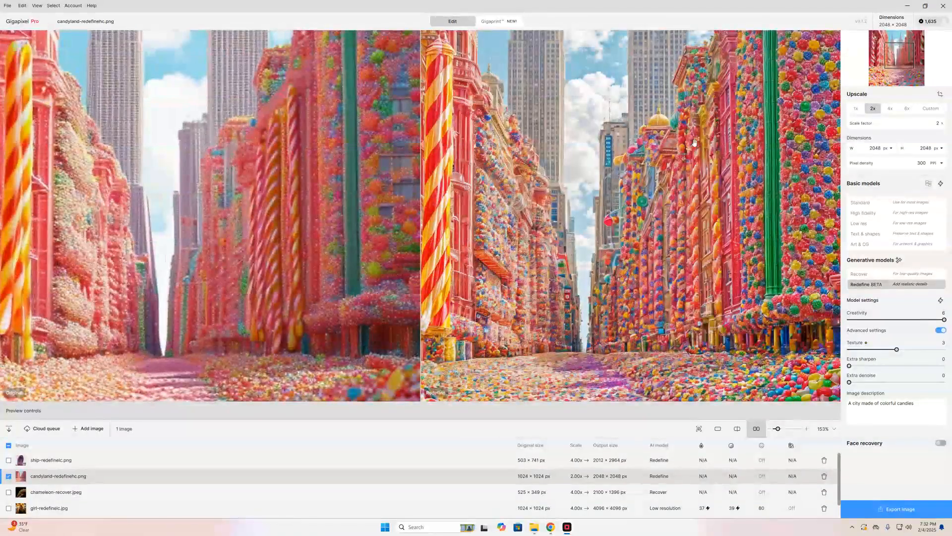
pyautogui.scroll(5, 662, 172)
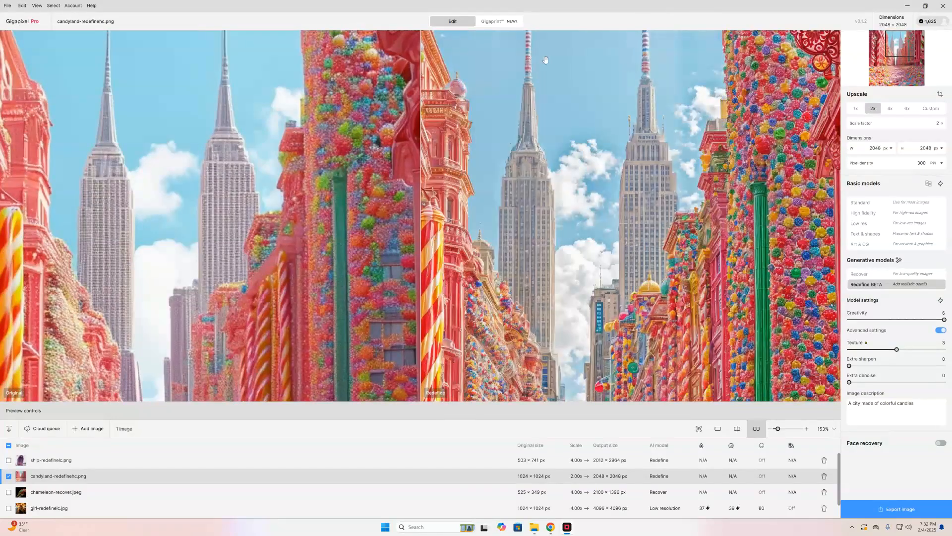
pyautogui.hscroll(3, 705, 94)
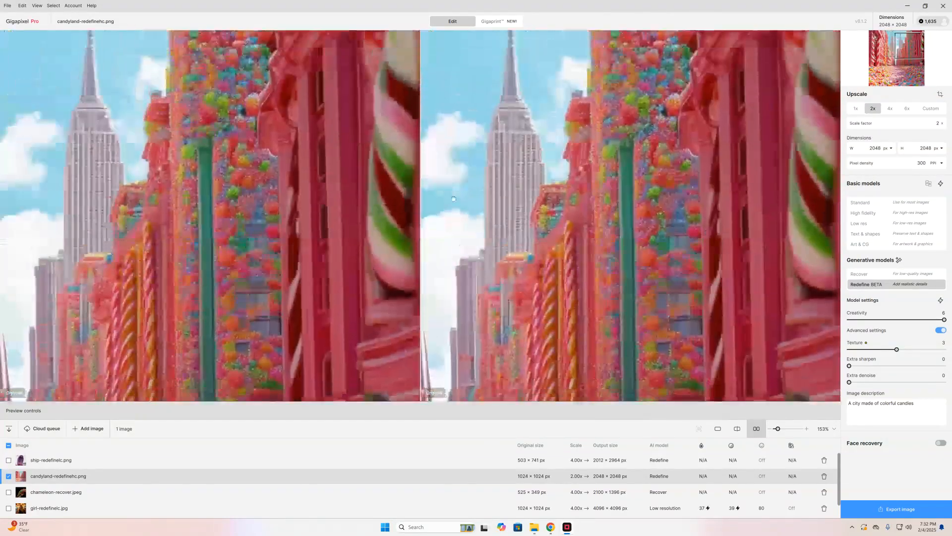
pyautogui.scroll(-5, 673, 260)
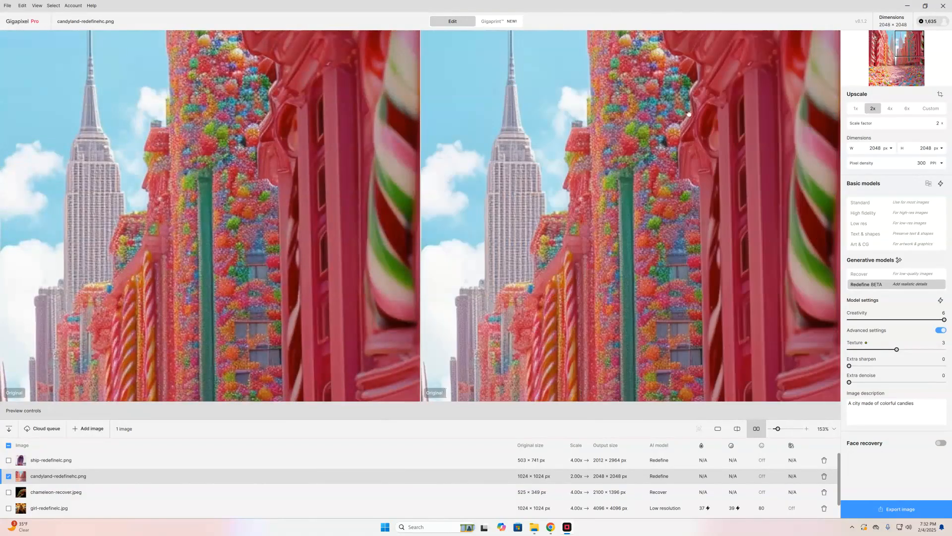
pyautogui.hscroll(-8, 725, 257)
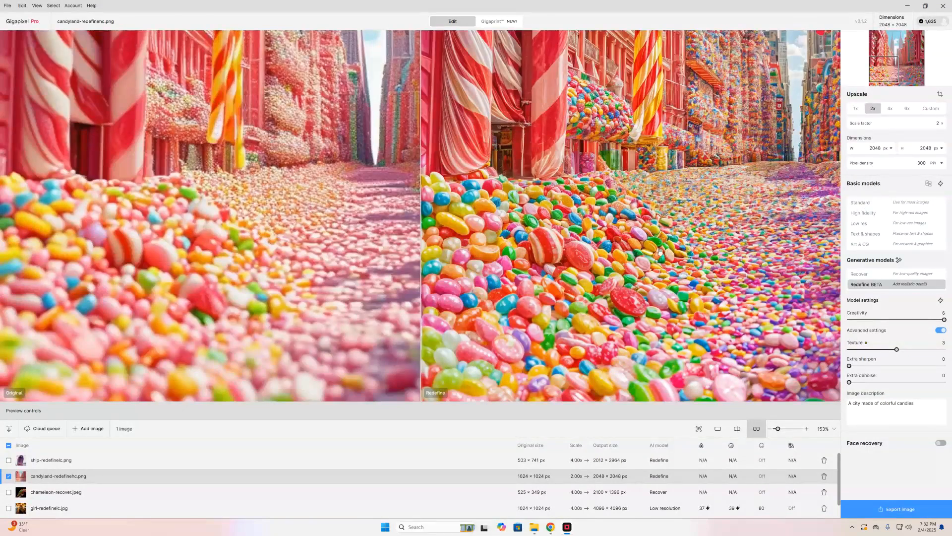
pyautogui.scroll(5, 757, 205)
pyautogui.scroll(-5, 757, 205)
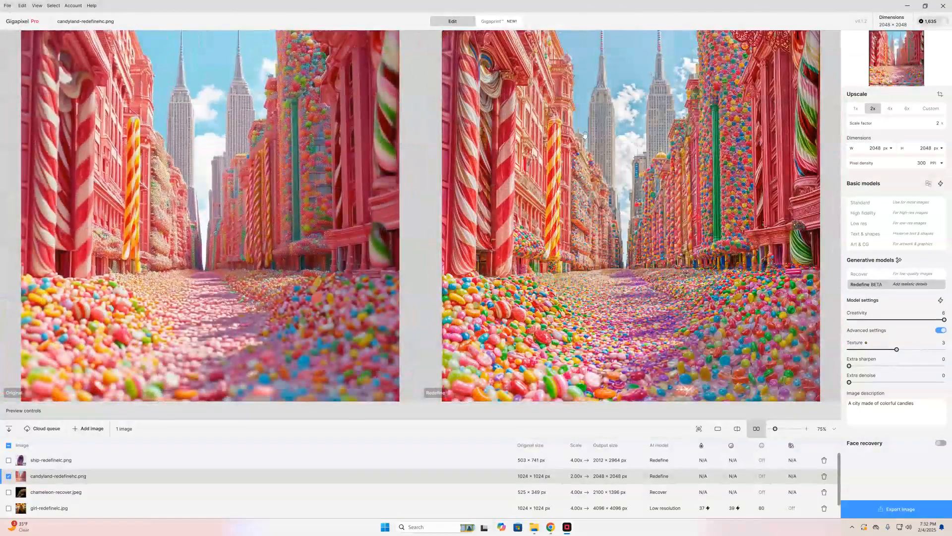
pyautogui.scroll(-1, 585, 135)
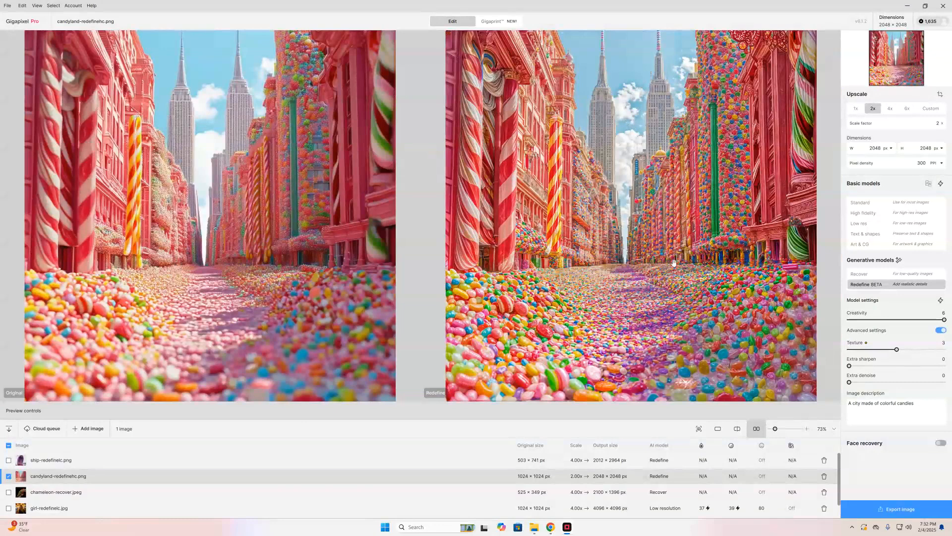